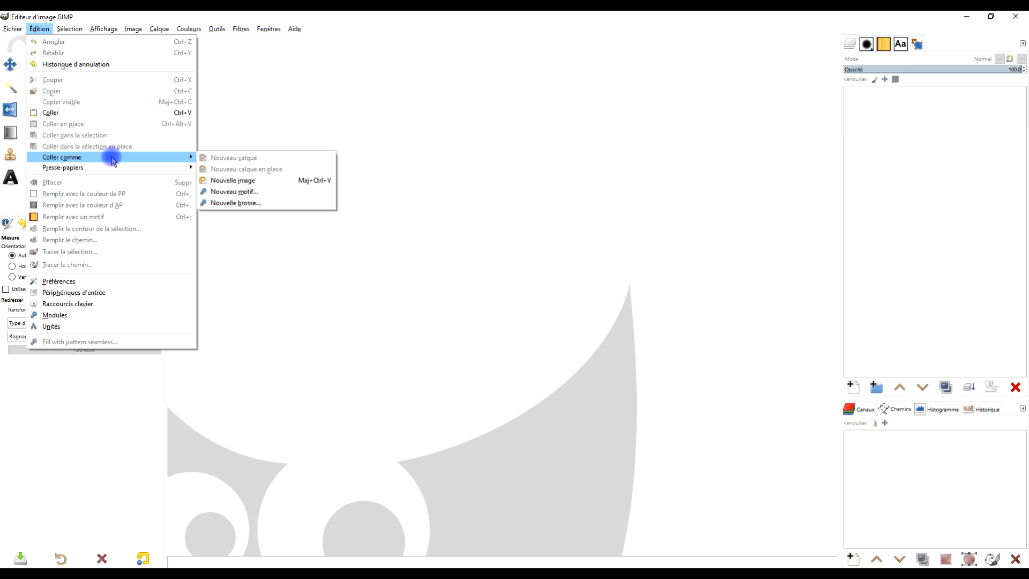
- Create a new image from the clipboard photo and rename its layer ORIGINAL
click(236, 179)
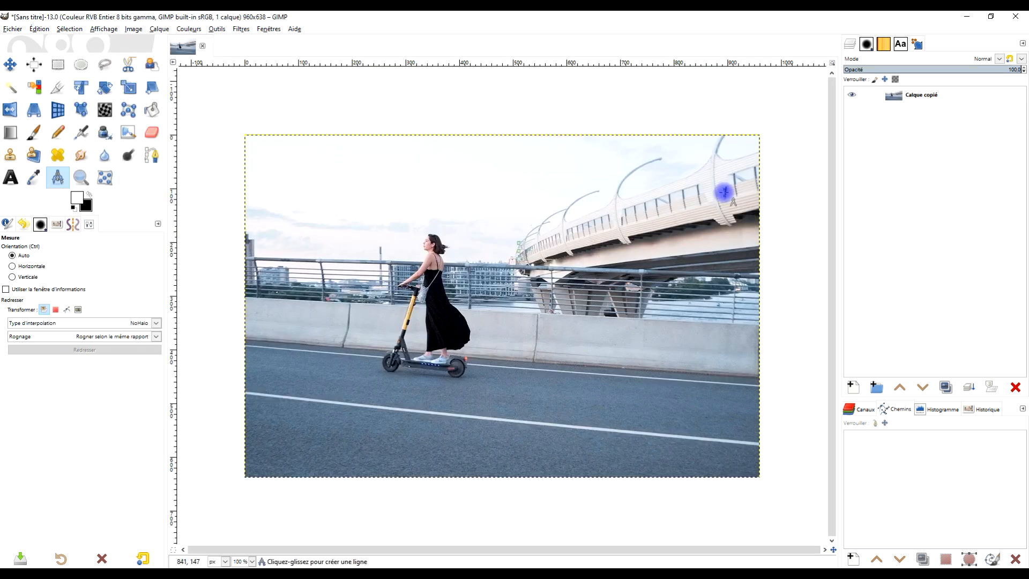
double_click(935, 95)
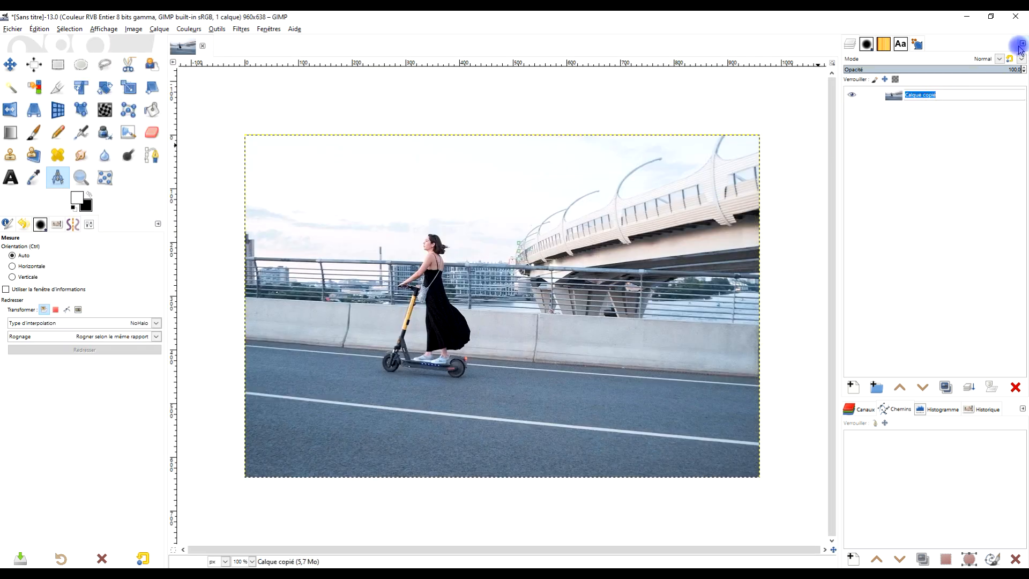
text(oRIGINA)
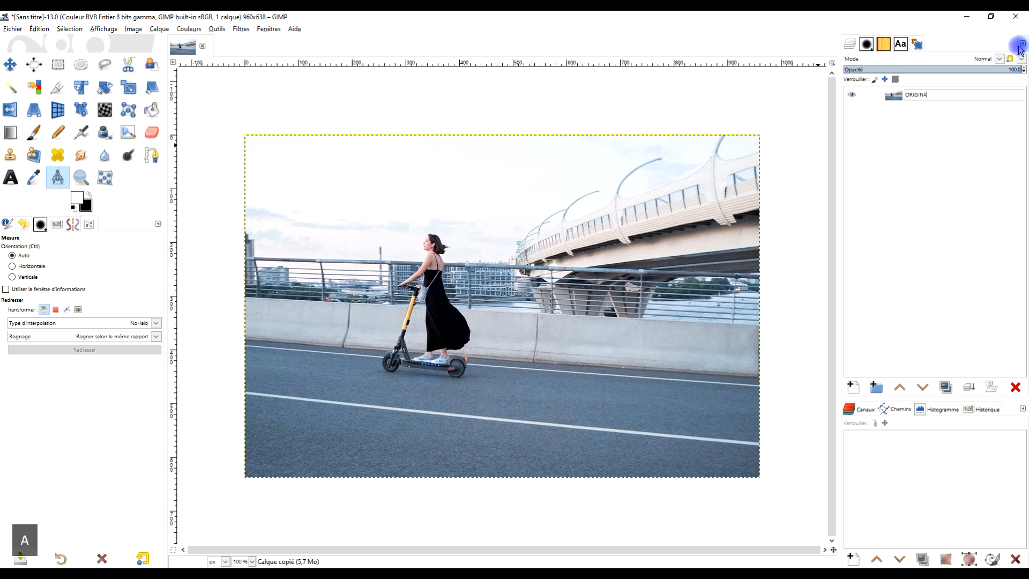
text(L)
key(Return)
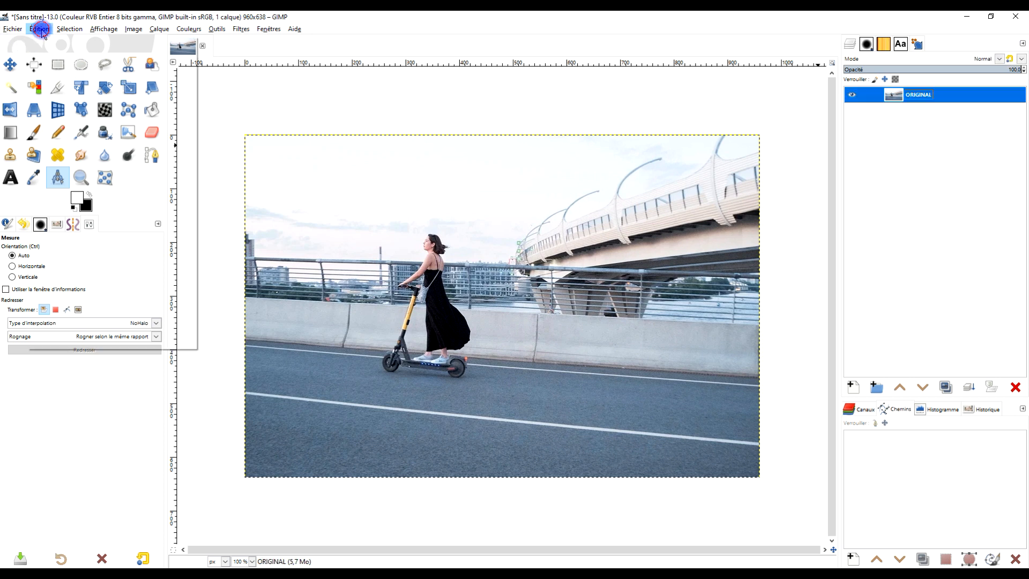
- Create two more new images from the clipboard photo
click(39, 29)
mouse_move(165, 157)
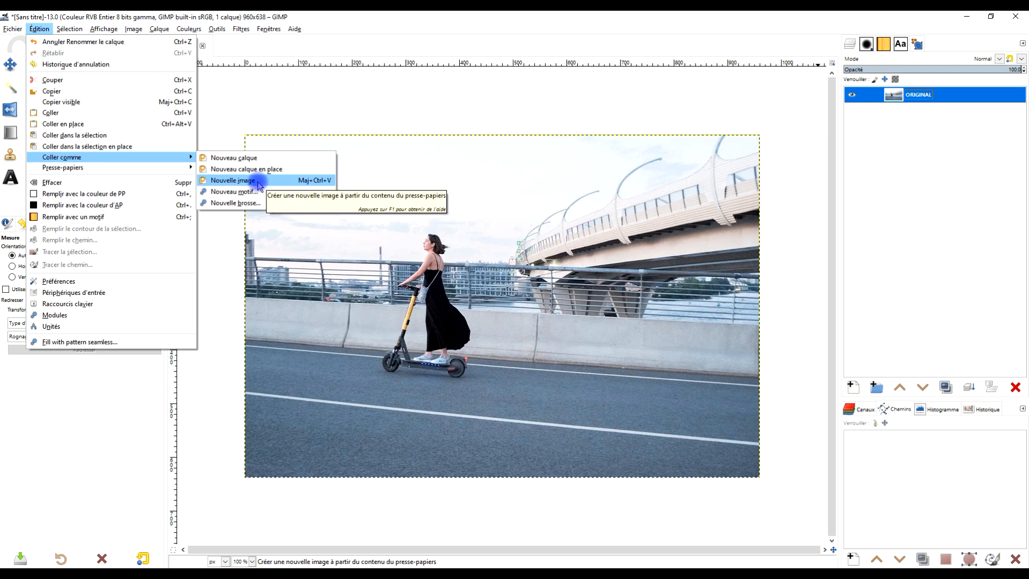
click(258, 181)
click(40, 30)
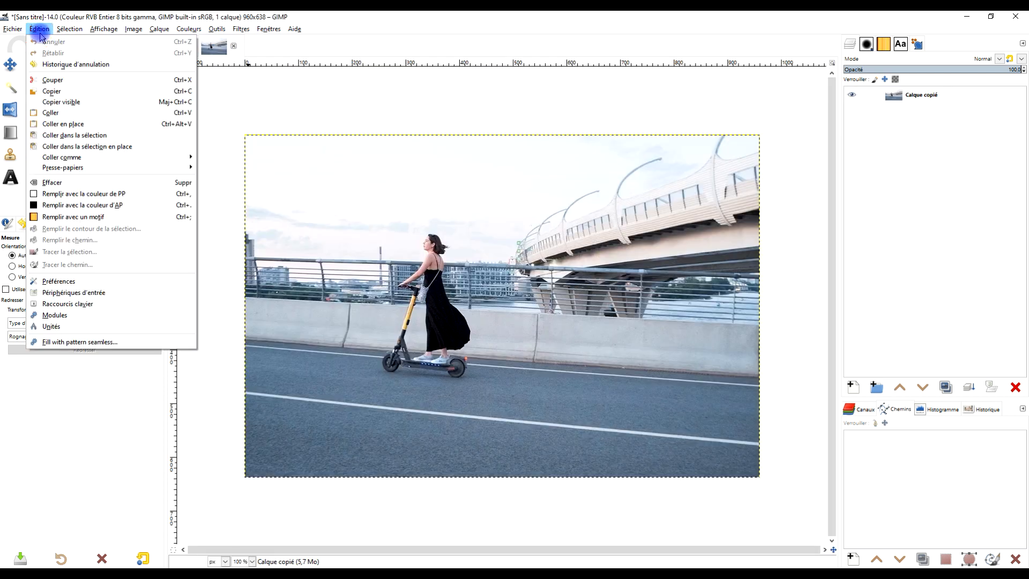
mouse_move(73, 157)
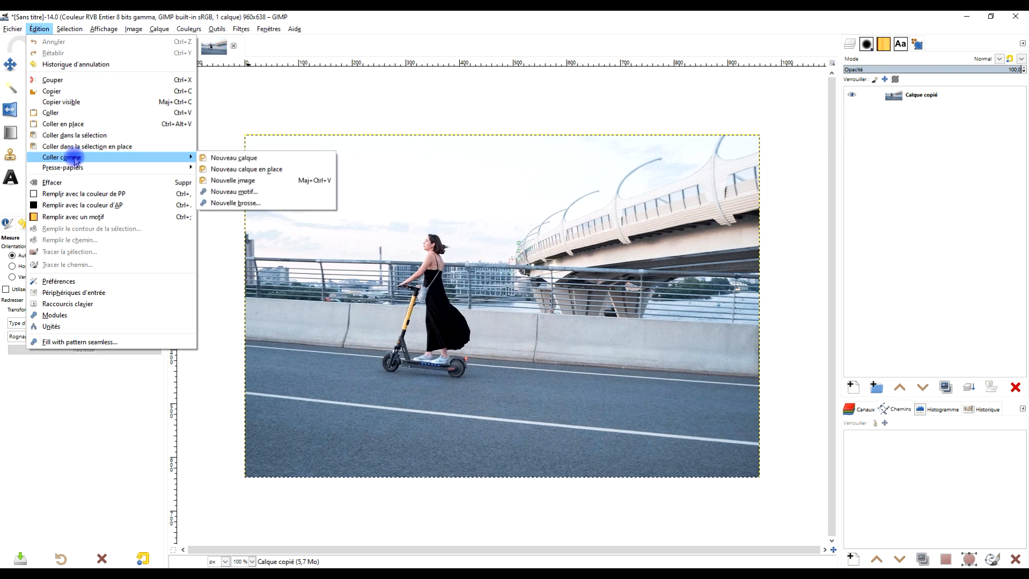
click(270, 180)
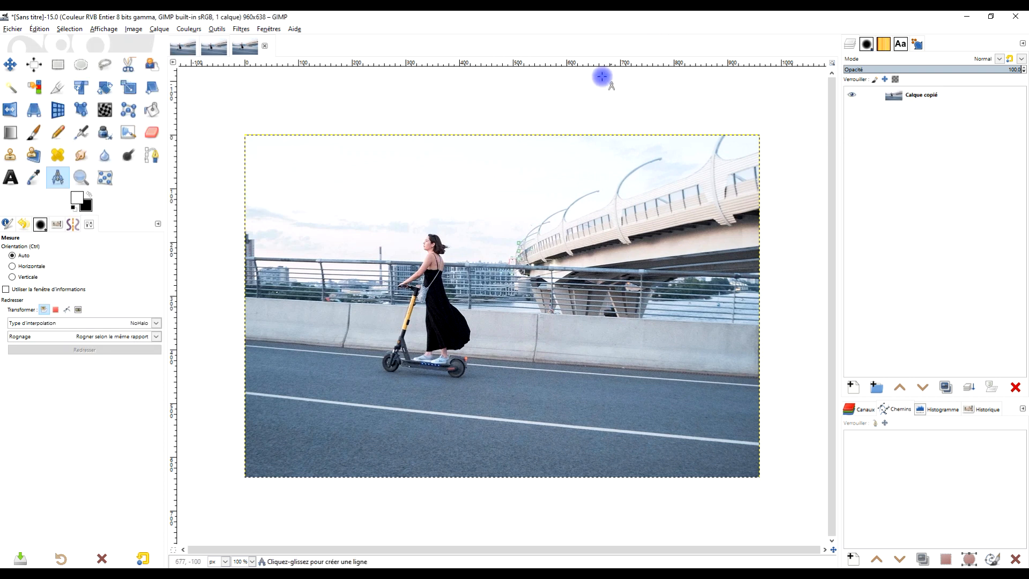
- For the ORIGINAL image, set the Measure tool's interpolation to Cubique and its clipping to Rogner
click(184, 46)
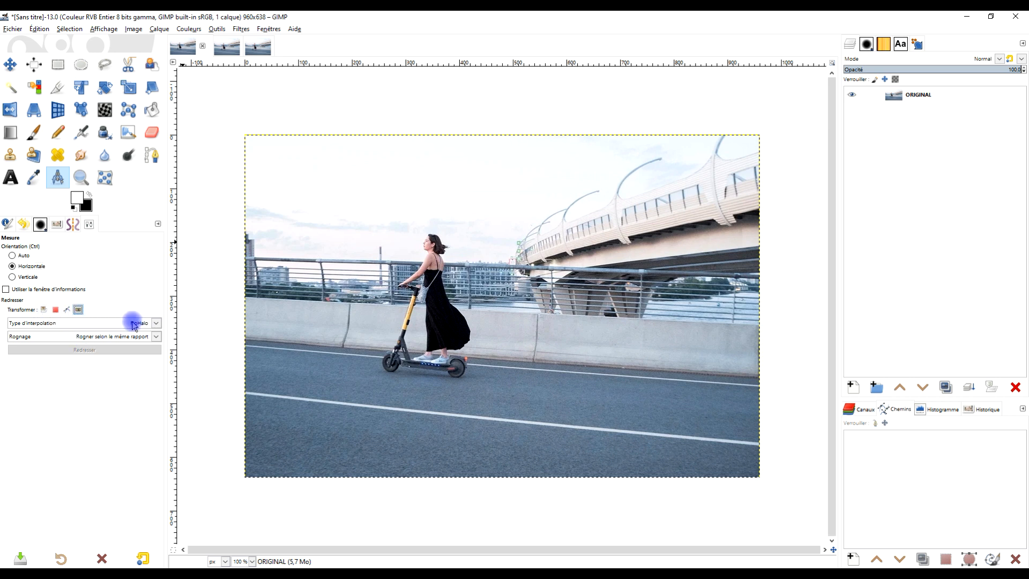
click(73, 325)
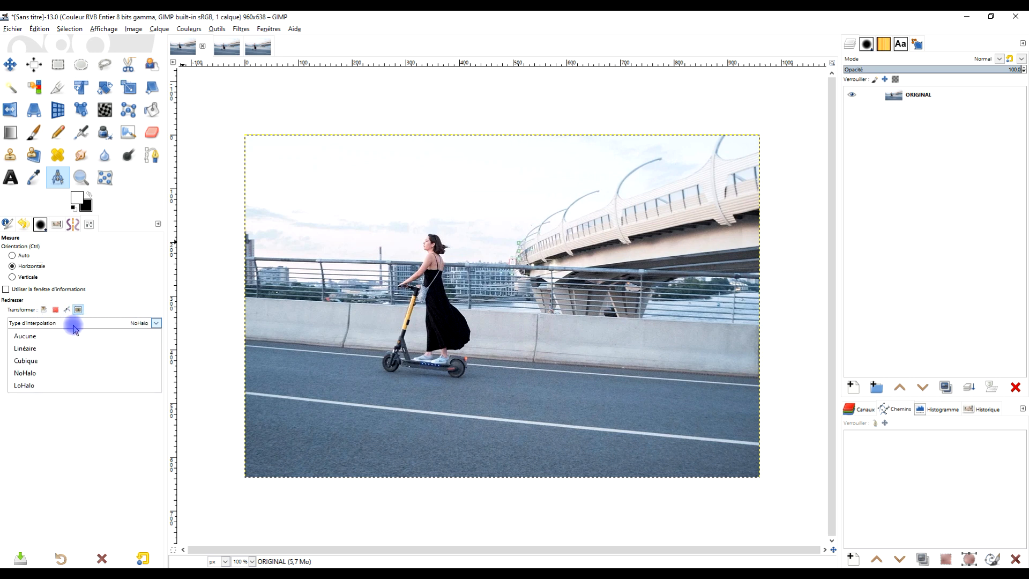
click(41, 362)
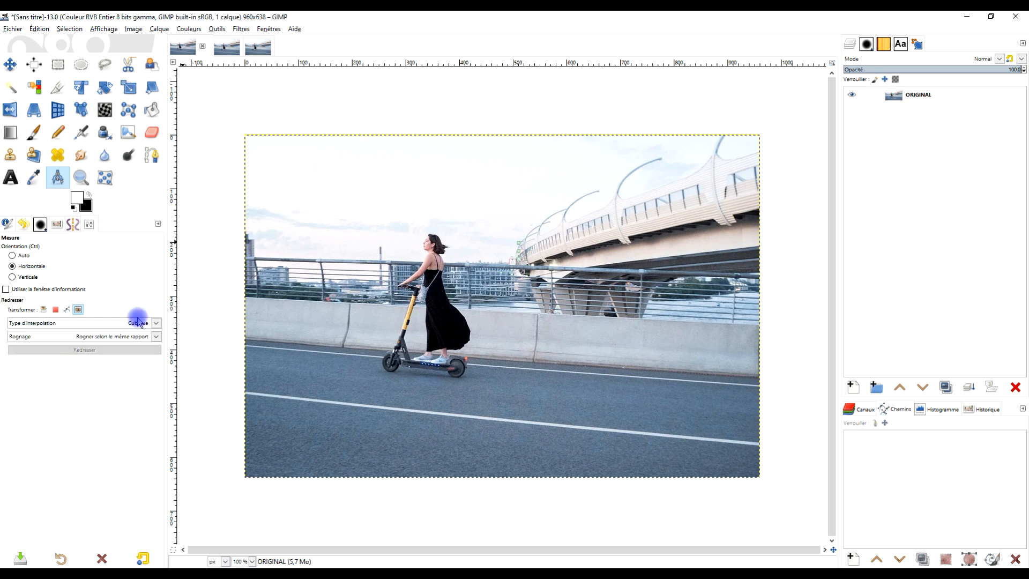
click(42, 343)
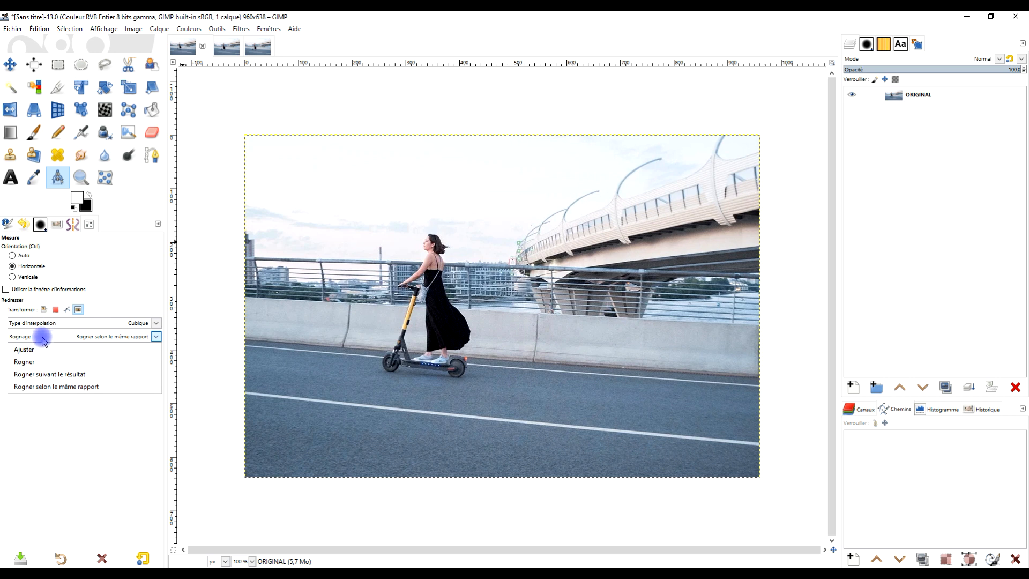
click(95, 376)
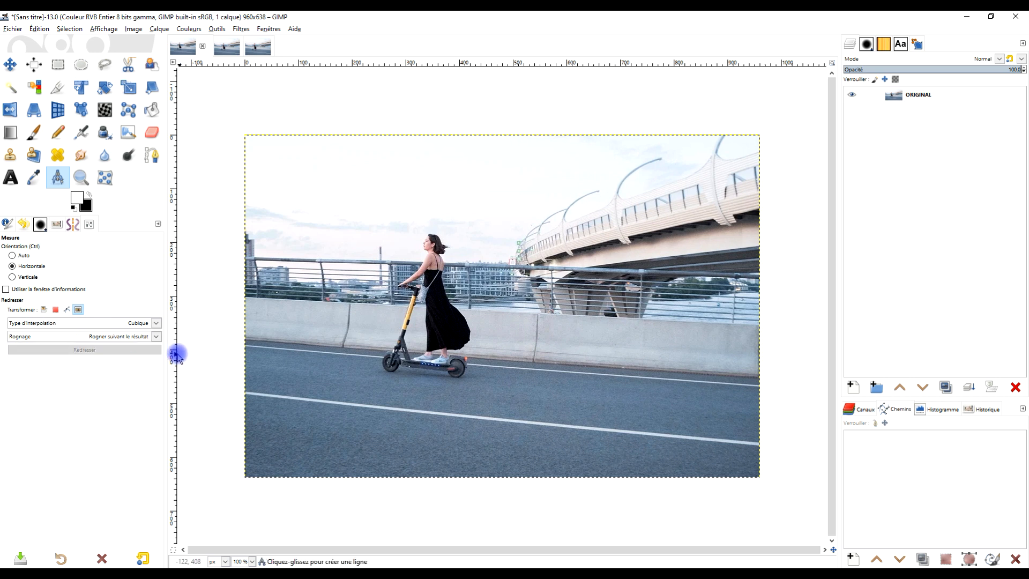
click(79, 338)
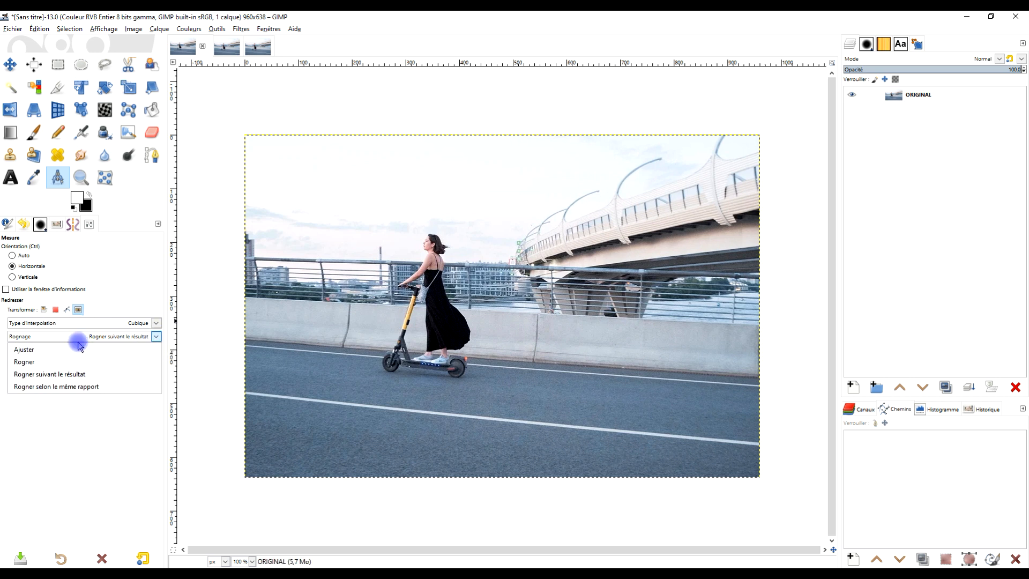
click(57, 363)
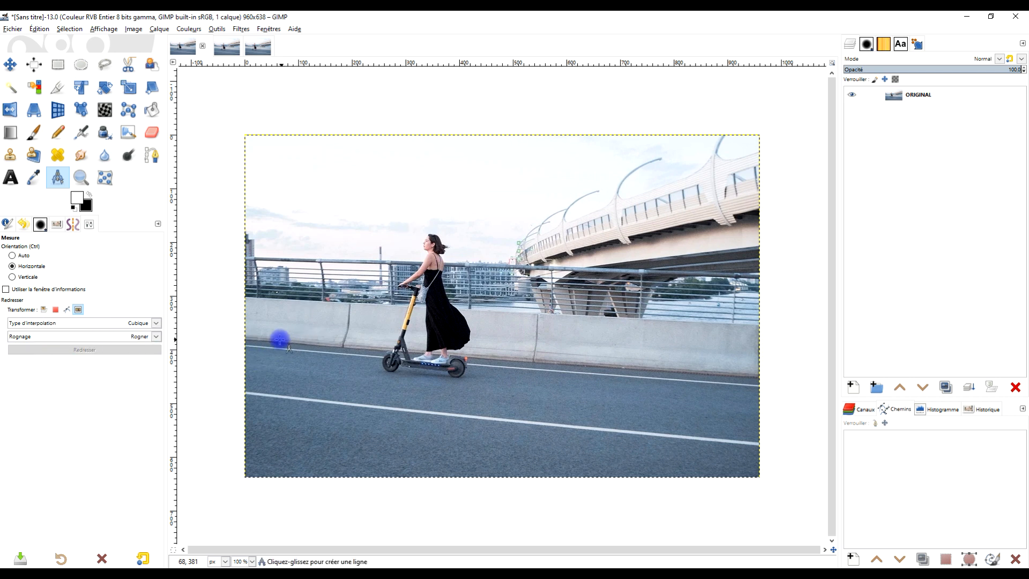
- Try straightening the ORIGINAL image horizontally by about 4.41° along the foot of the concrete wall, and undo the straightening
drag(246, 339, 760, 378)
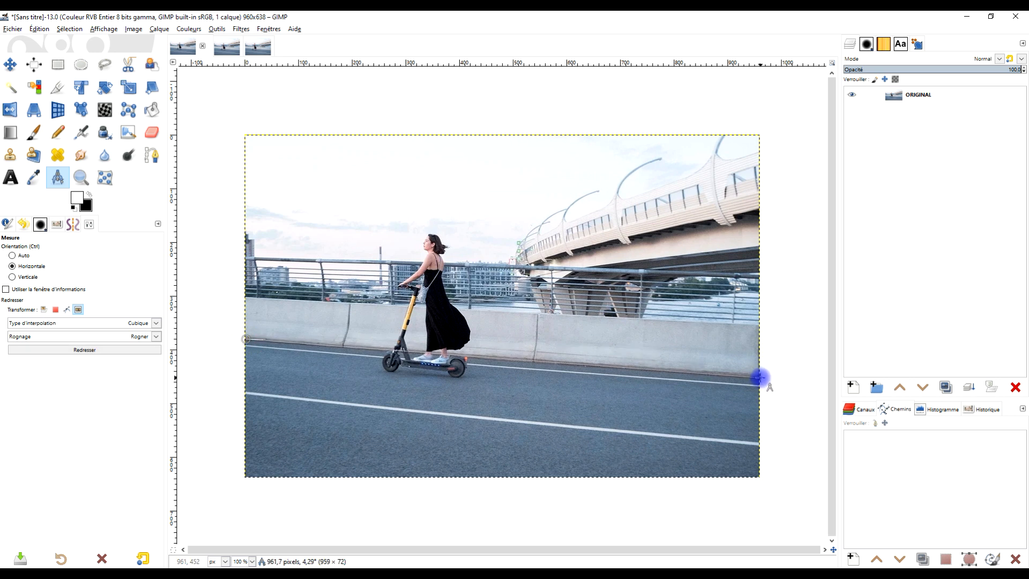
drag(759, 378, 756, 378)
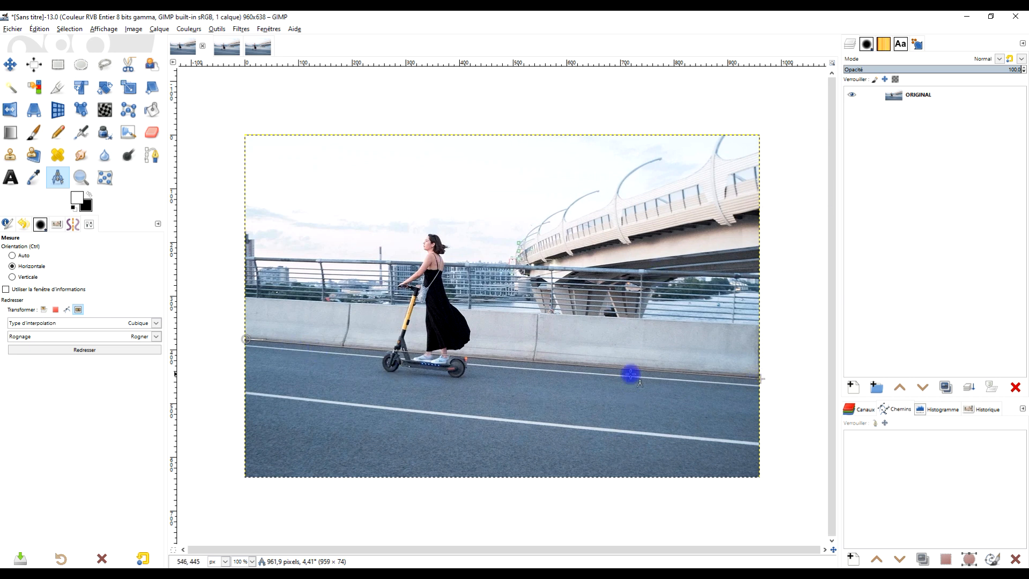
click(85, 349)
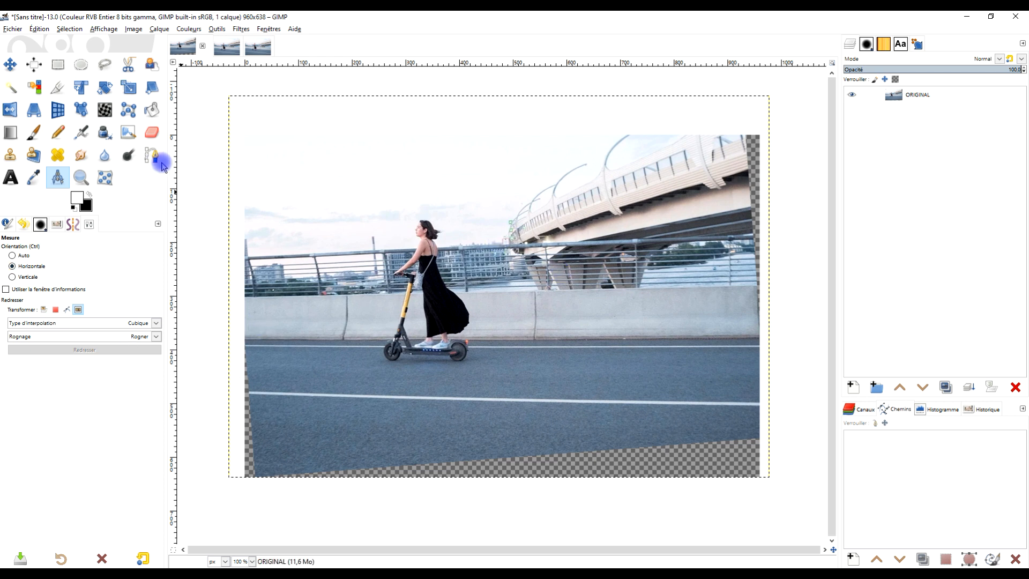
click(39, 28)
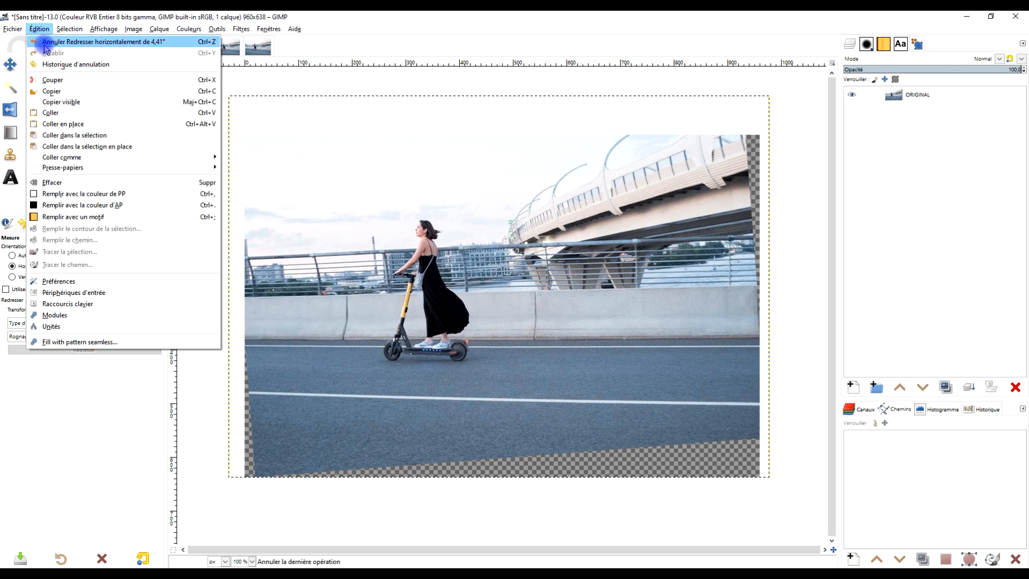
click(45, 42)
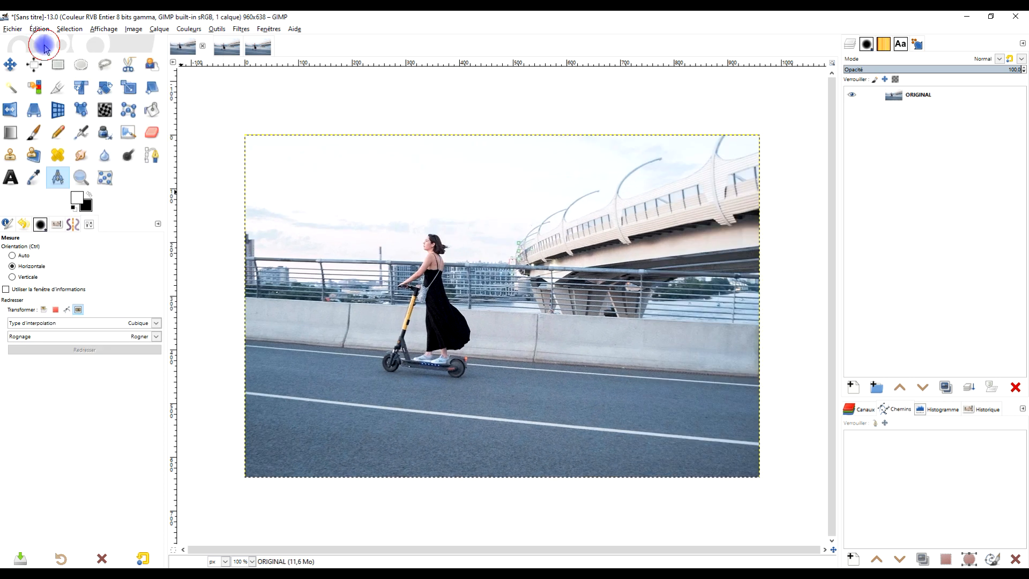
- Set the Measure tool's clipping to Rogner suivant le résultat and rename the second image's layer SELON LE RESULTAT
click(131, 337)
click(68, 374)
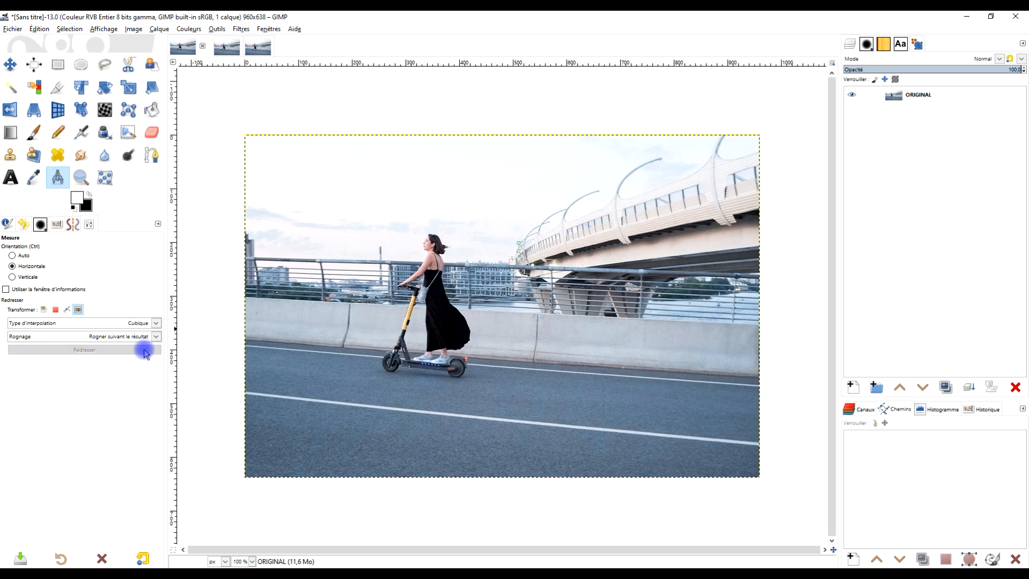
click(227, 50)
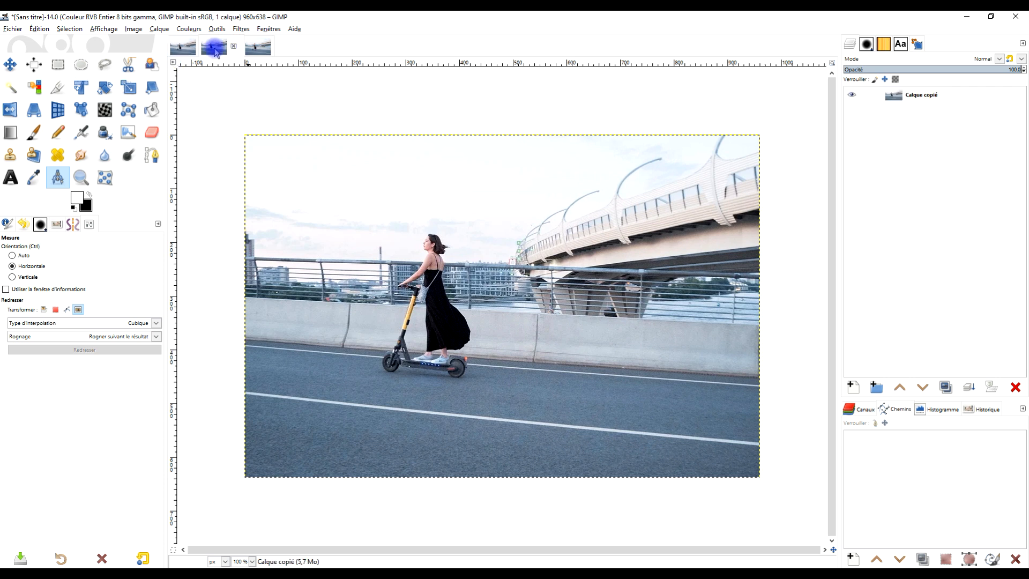
double_click(920, 94)
text(SEL)
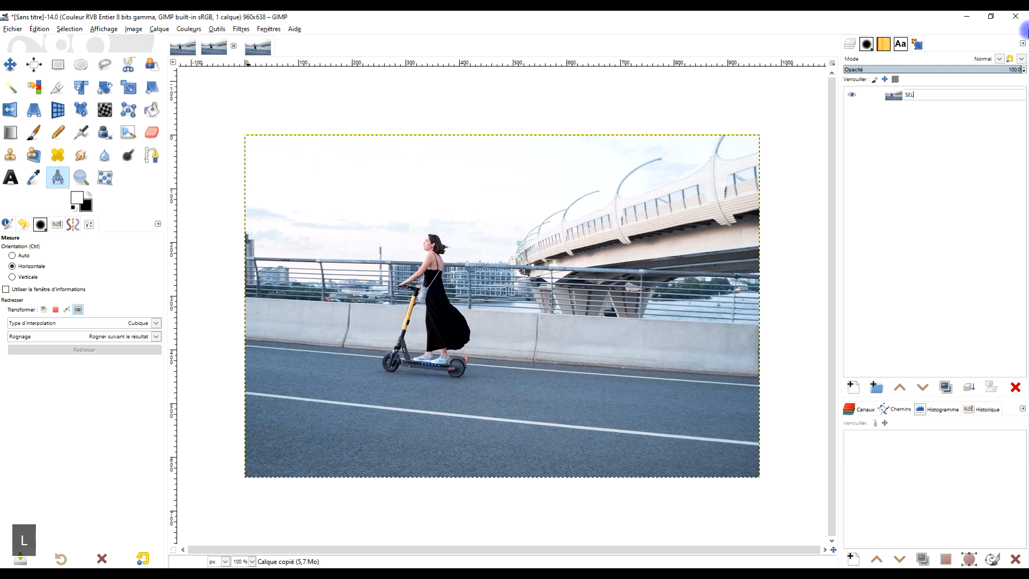
text(ON LE R2SUL)
key(BackSpace)
key(BackSpace)
key(BackSpace)
key(BackSpace)
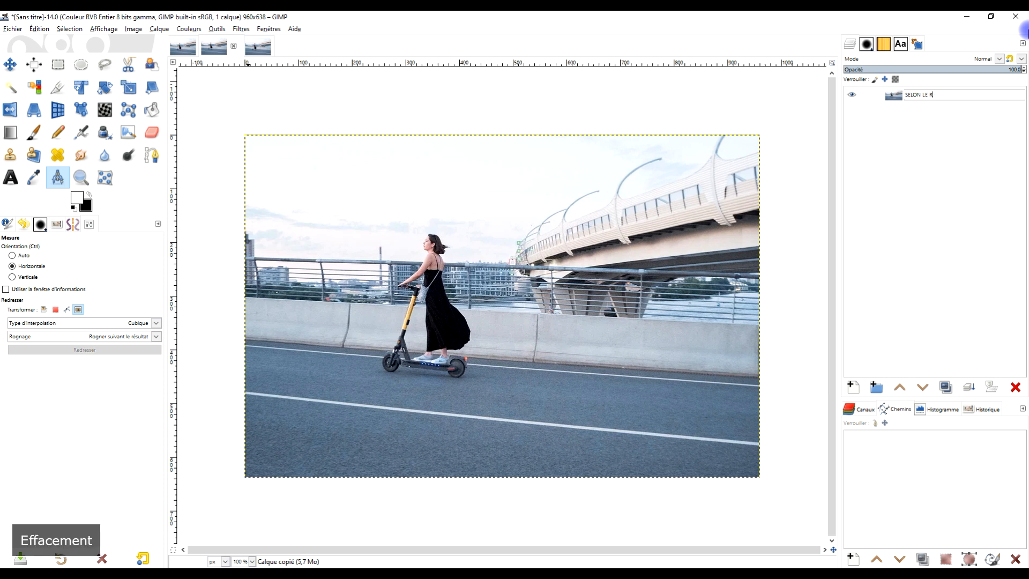
text(E)
text(SULTAT)
key(Return)
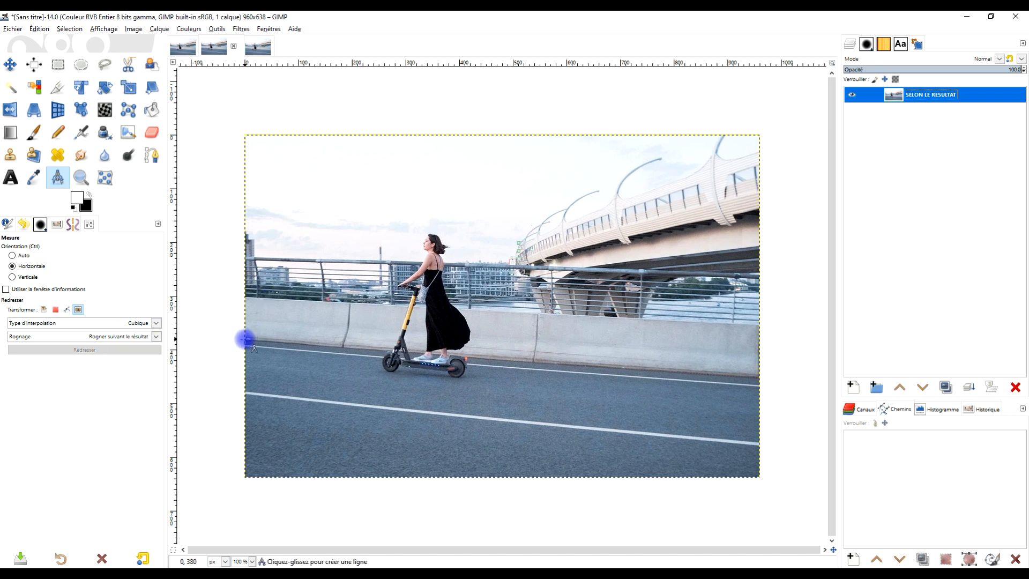
- Straighten the second image horizontally by about 4.6° along the wall's foot and fit its layer to the image size
mouse_move(246, 339)
mouse_down()
mouse_move(686, 391)
mouse_move(758, 379)
mouse_up()
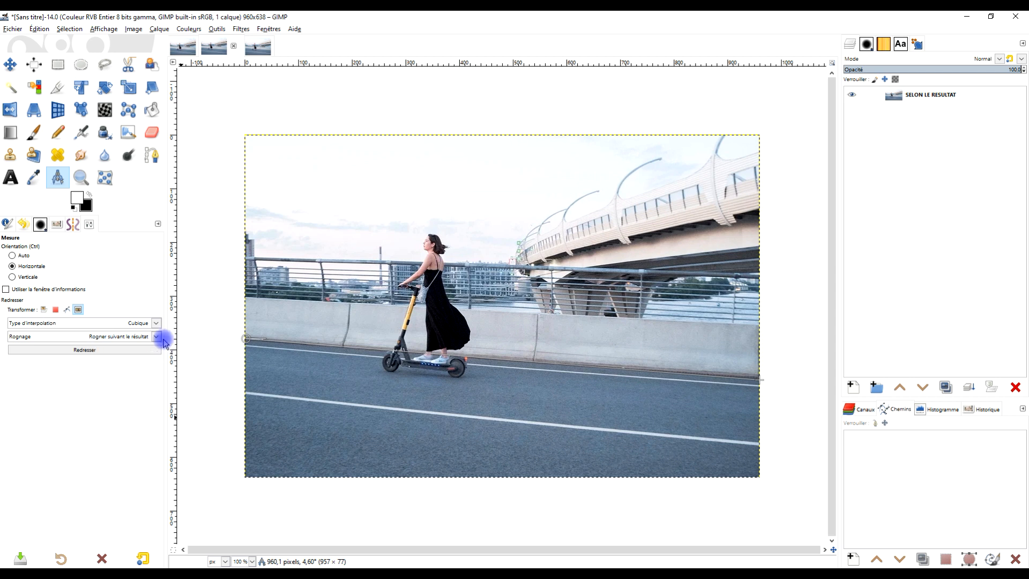
click(85, 350)
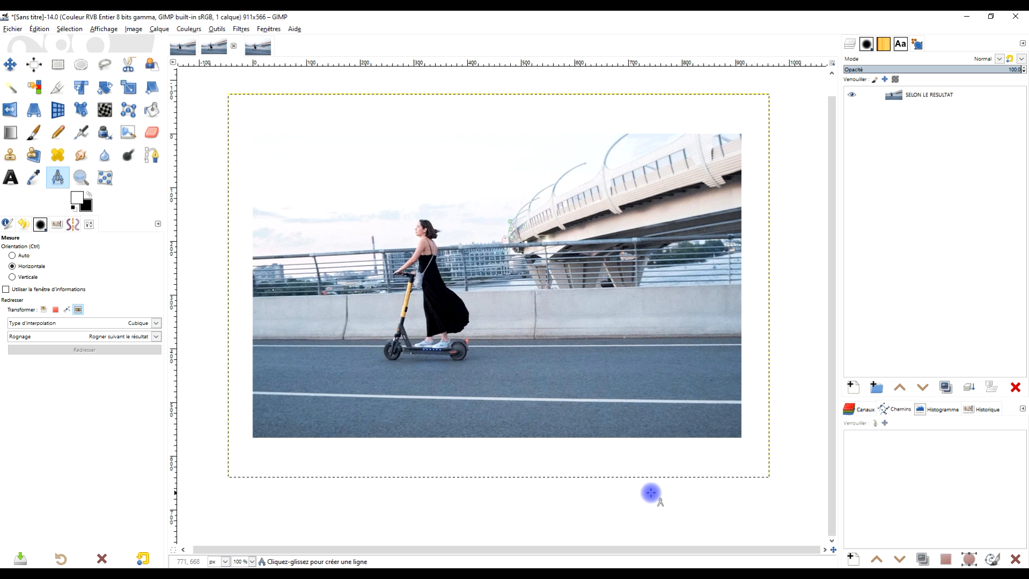
right_click(915, 95)
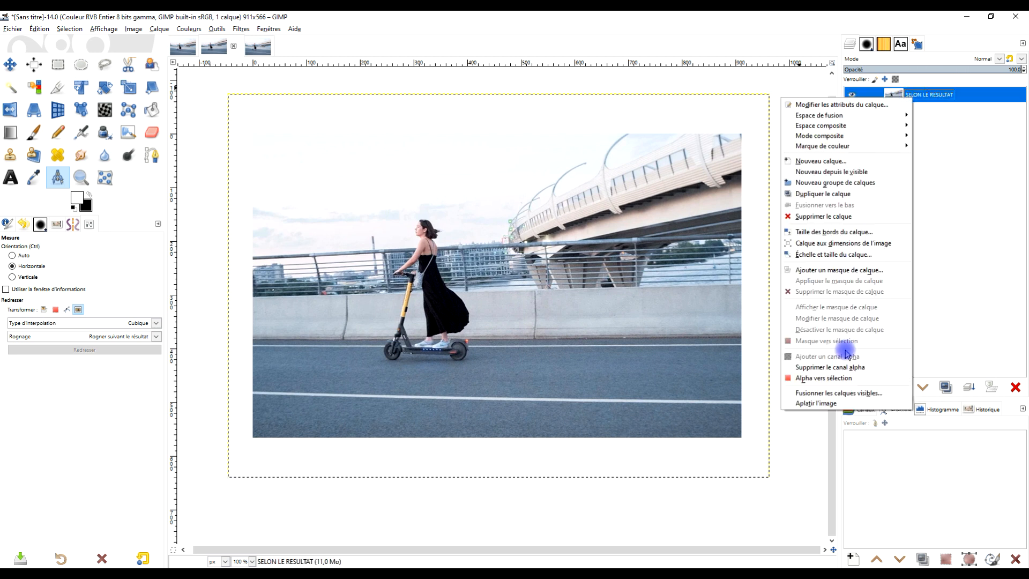
click(854, 244)
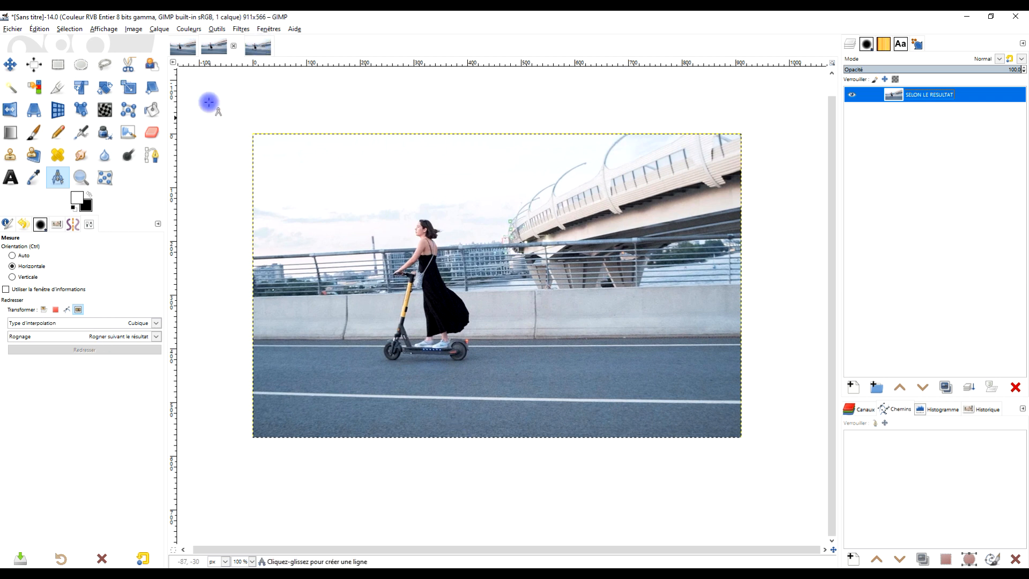
- For the third image, set the Measure tool's clipping to Rogner selon le même rapport
click(259, 47)
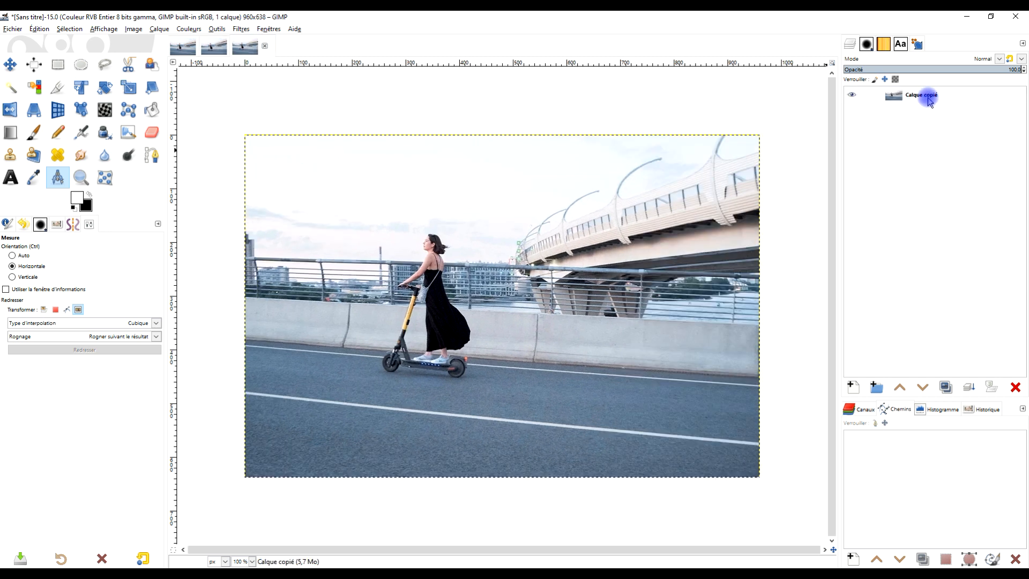
click(138, 336)
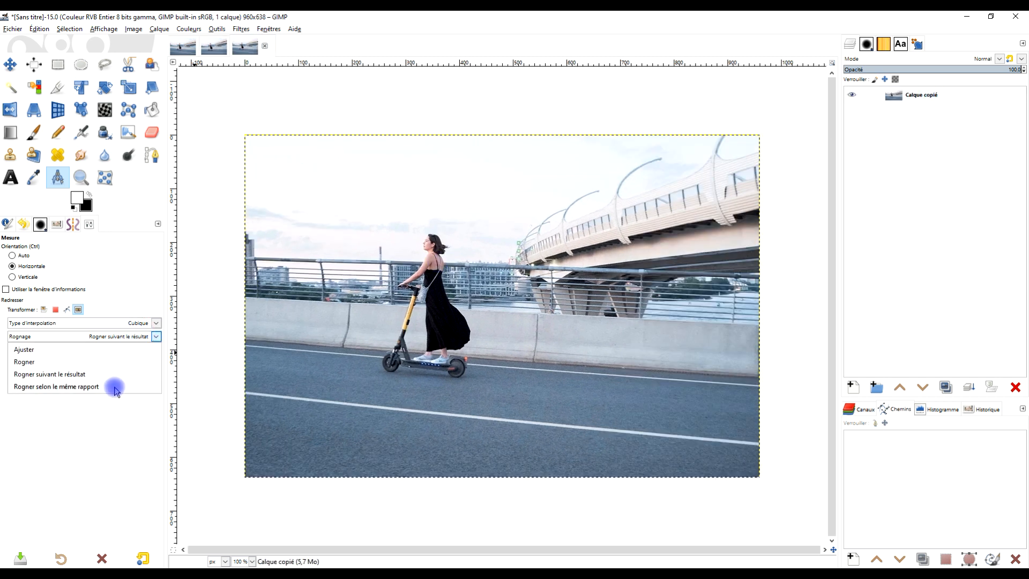
click(56, 386)
- Rename the third image's layer SELON LE MÊME RAPPORT
double_click(923, 99)
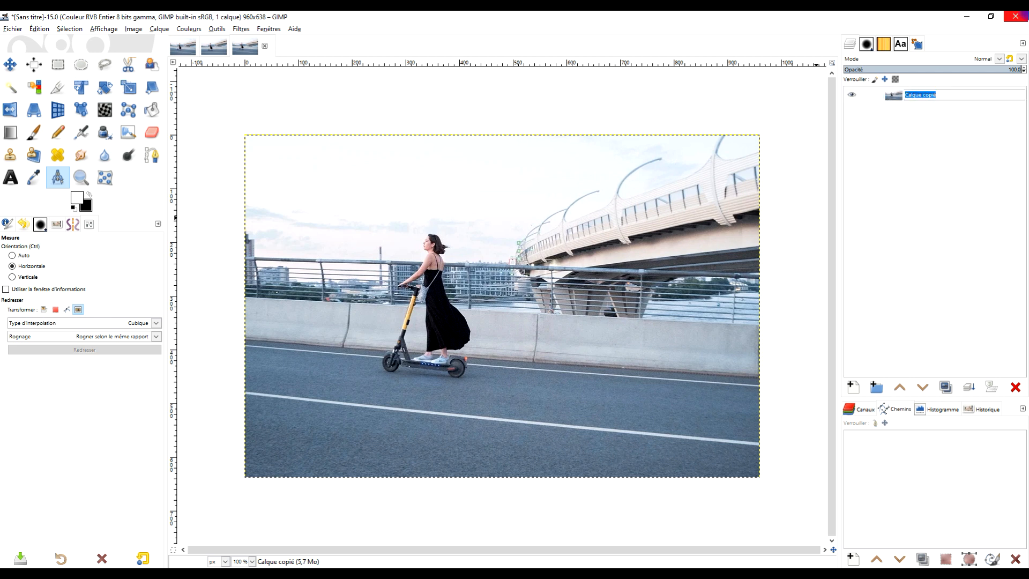
text(sELON LE )
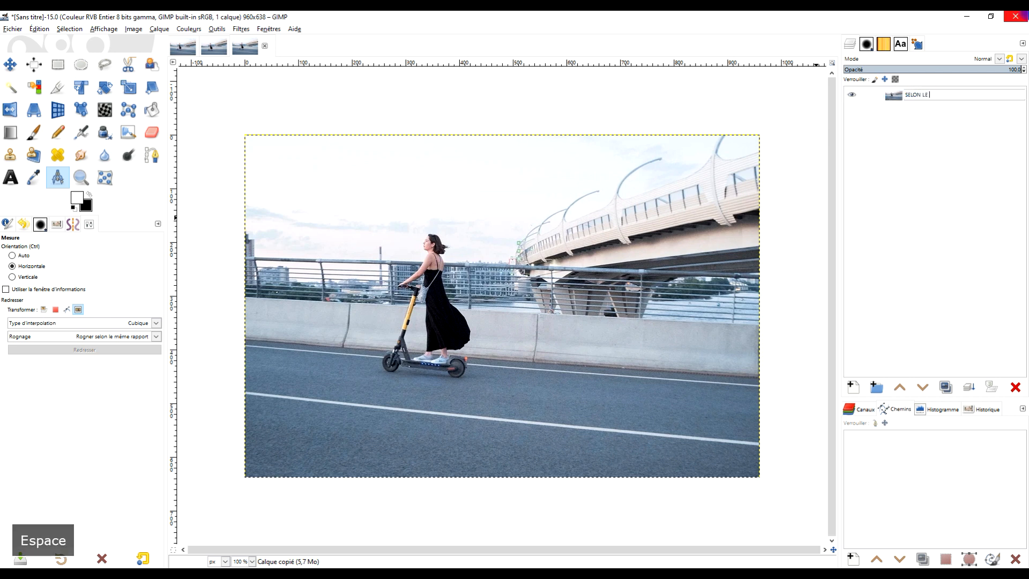
text(ME)
key(BackSpace)
text(E)
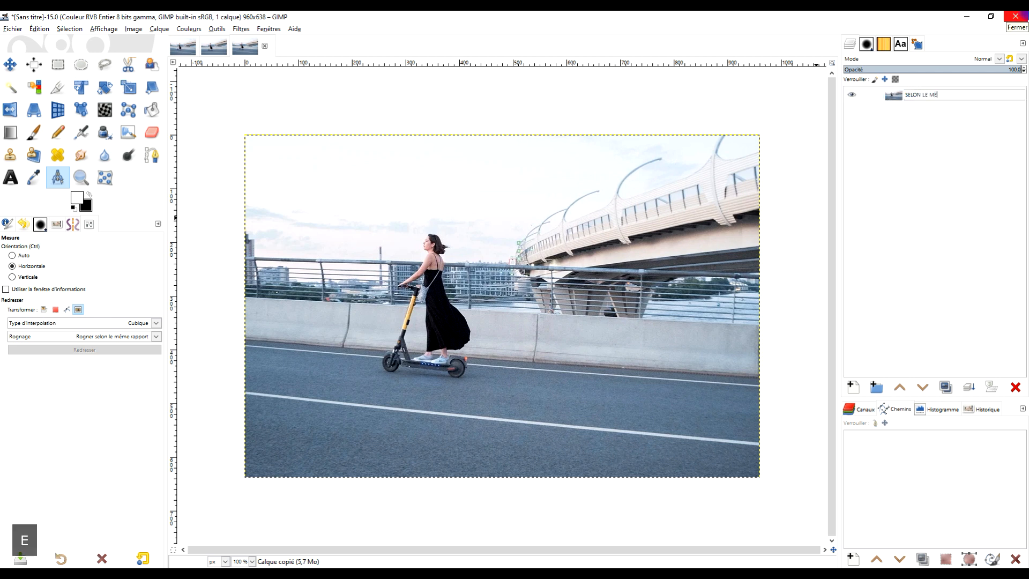
key(BackSpace)
key(BackSpace)
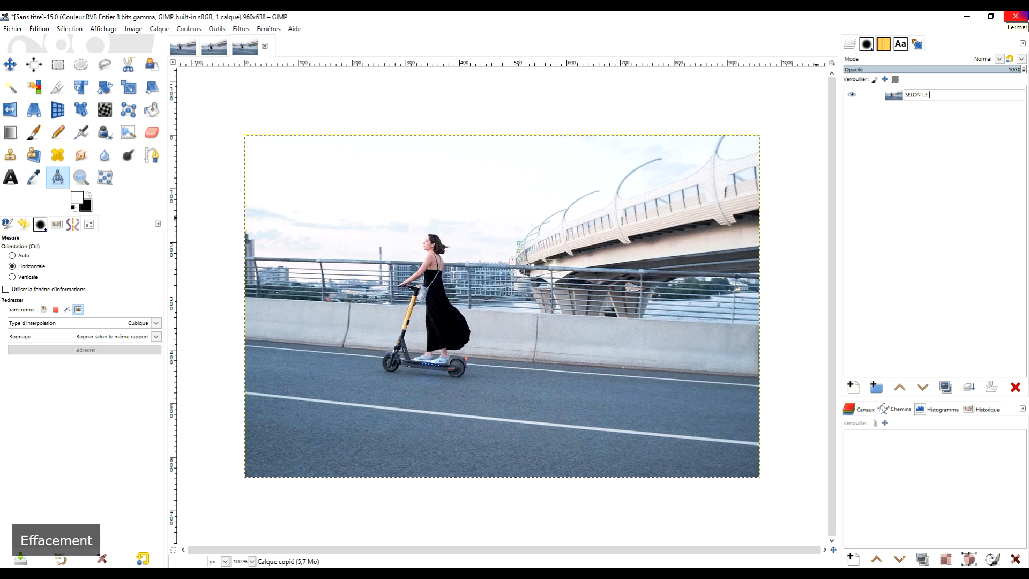
text(M)
key(shift+bracketright)
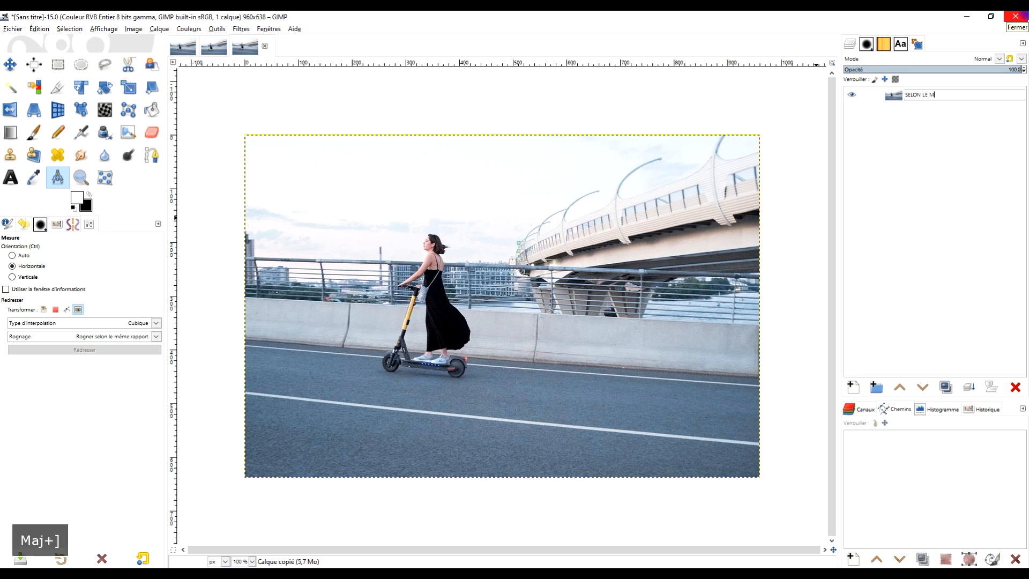
key(BackSpace)
key(shift+bracketright)
text(ÊME )
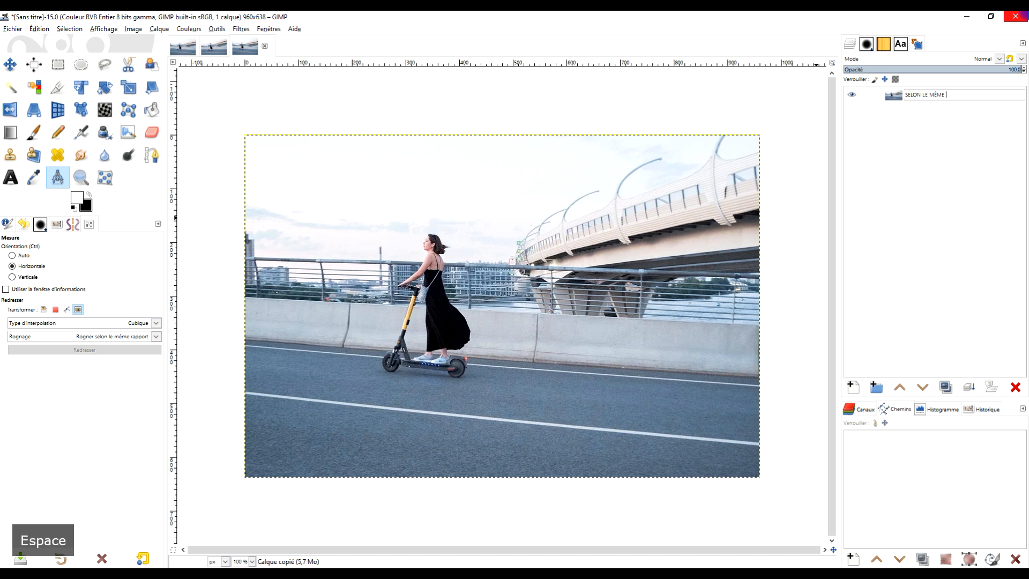
text(RAPPORT)
key(Return)
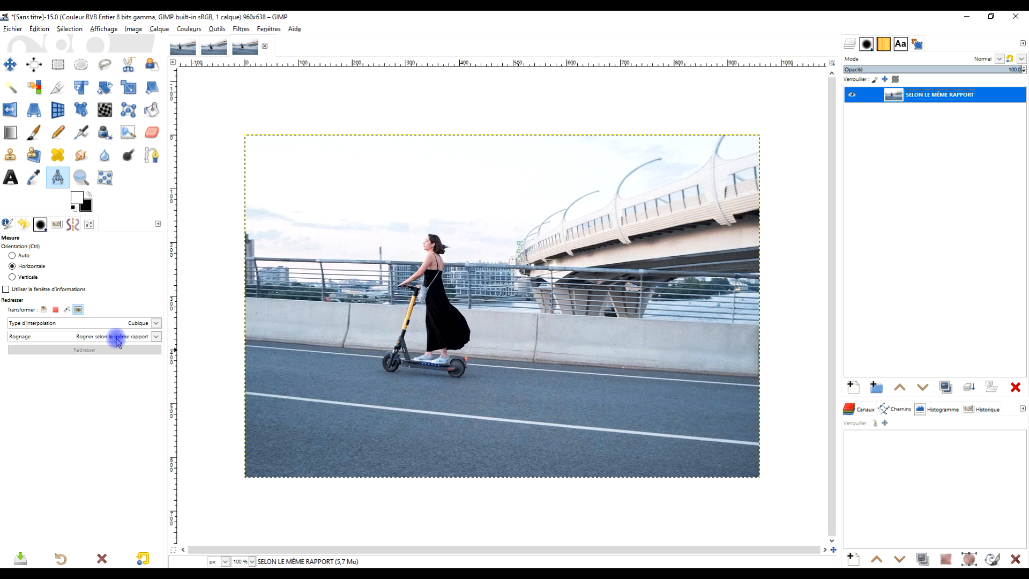
- Straighten the third image horizontally by about 4.6° along the wall's foot with Rogner selon le même rapport, and fit its layer to the image size
click(71, 336)
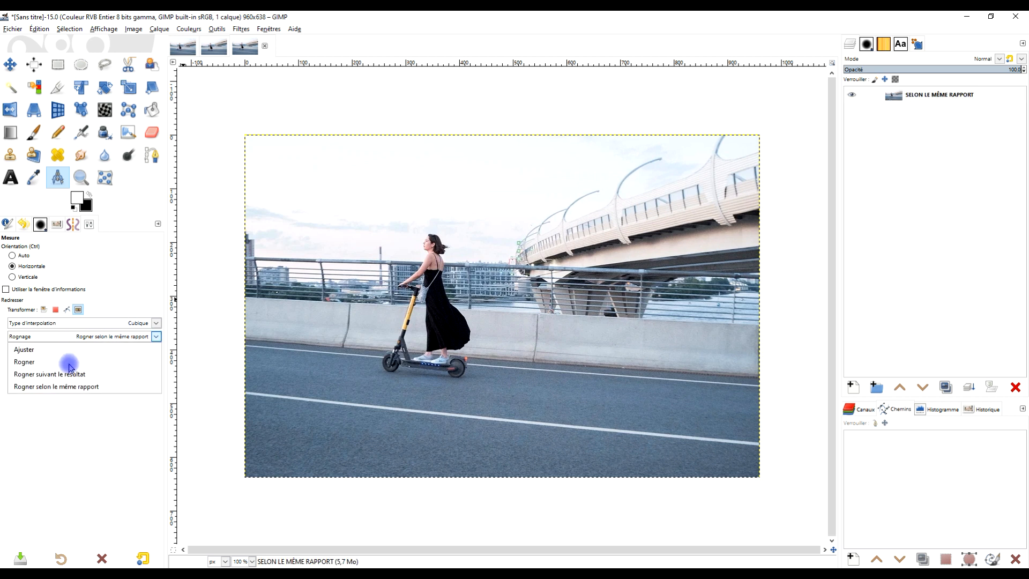
click(67, 386)
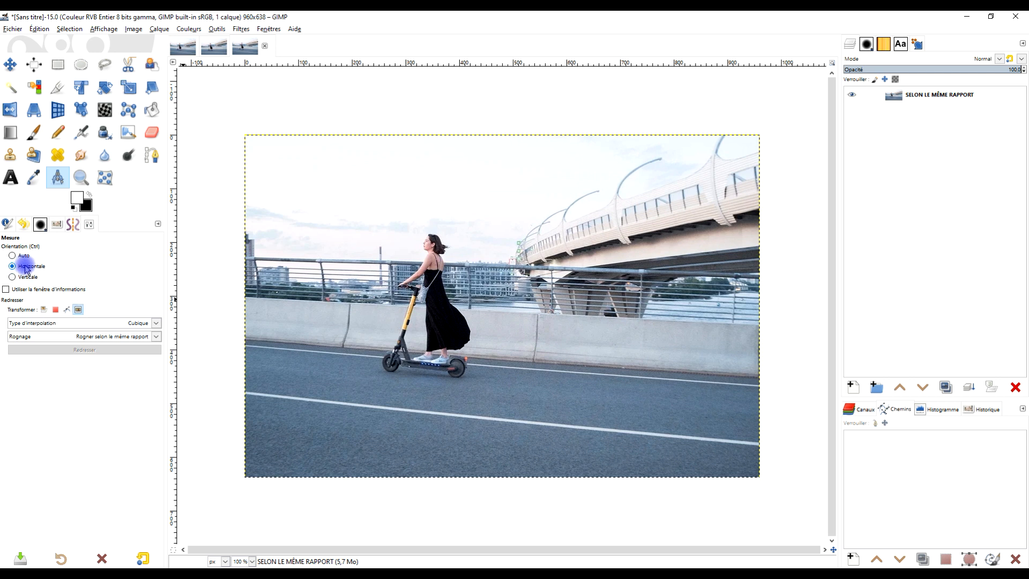
mouse_move(245, 337)
mouse_down()
mouse_move(747, 408)
mouse_move(758, 379)
mouse_up()
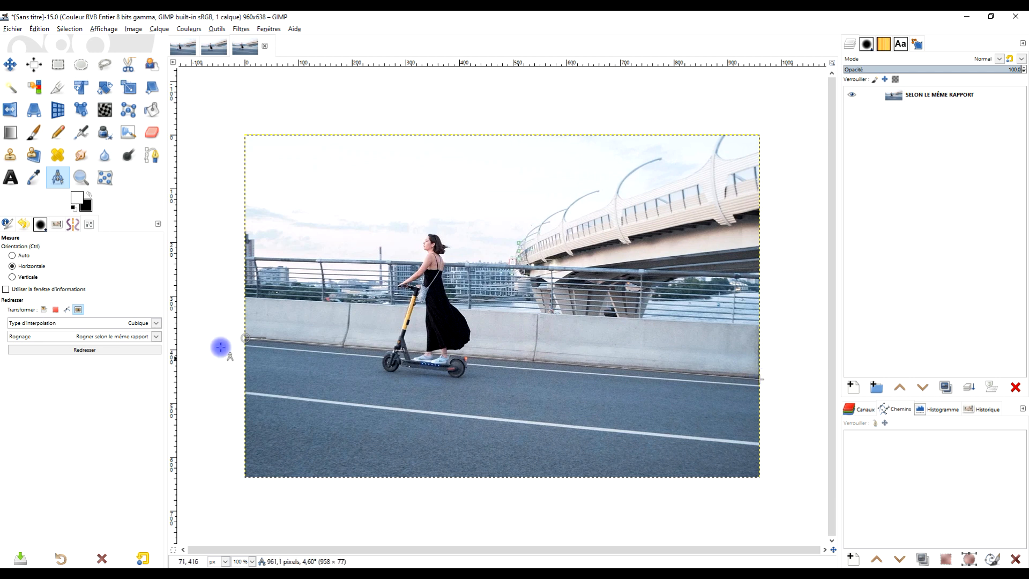
click(85, 350)
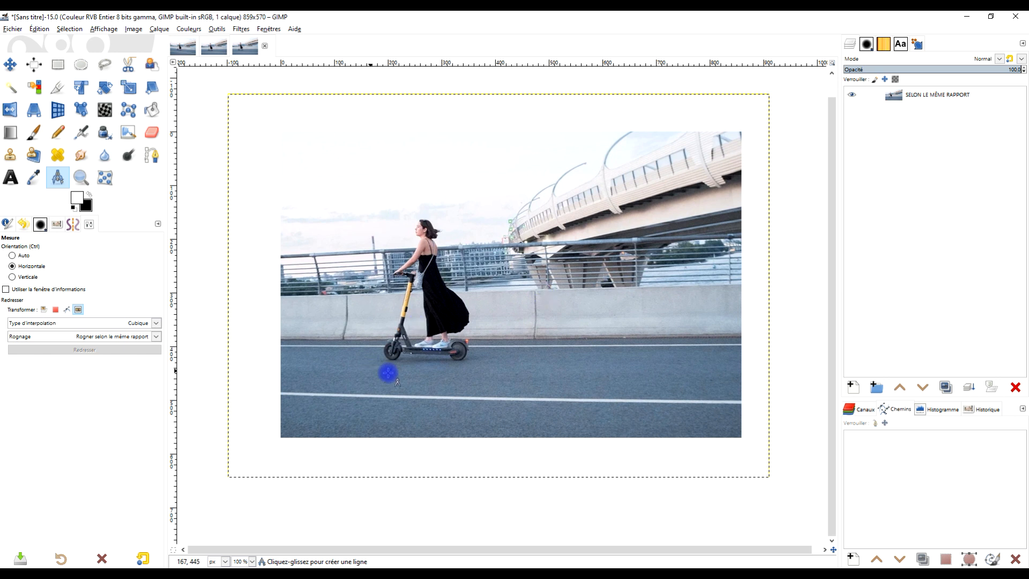
right_click(927, 98)
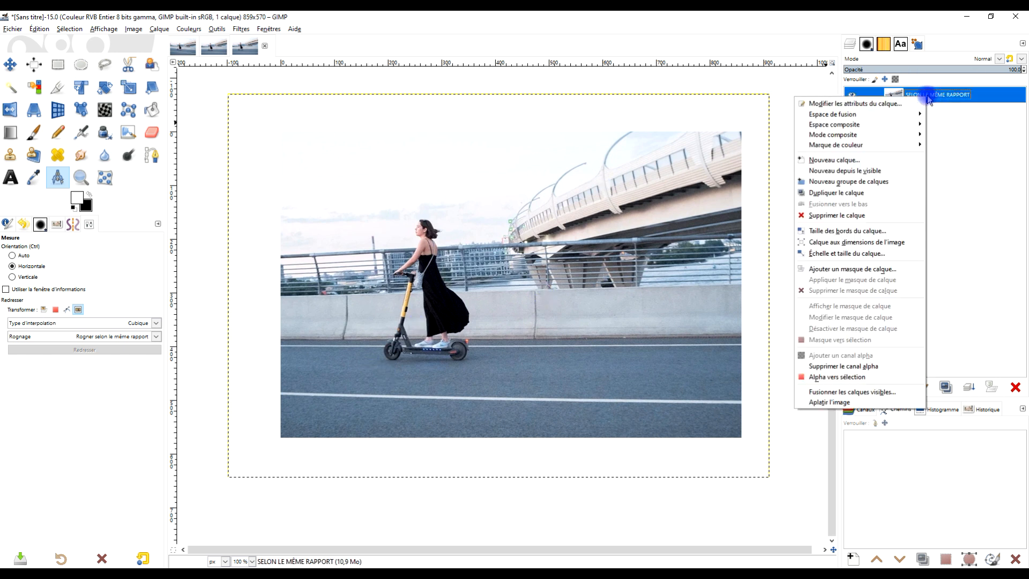
click(882, 244)
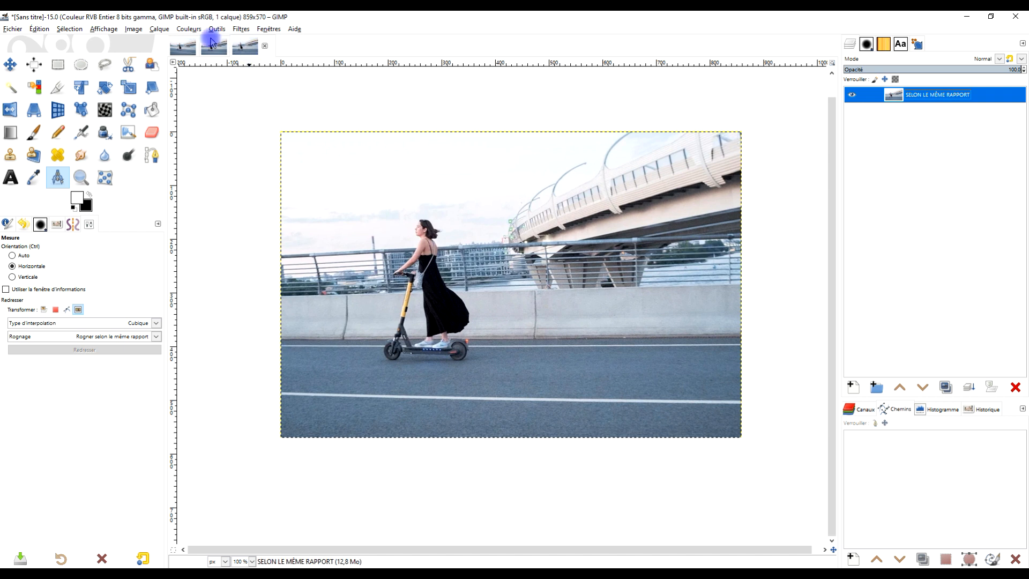
- Compare the size and framing of the ORIGINAL, SELON LE MÊME RAPPORT and SELON LE RESULTAT images
click(184, 50)
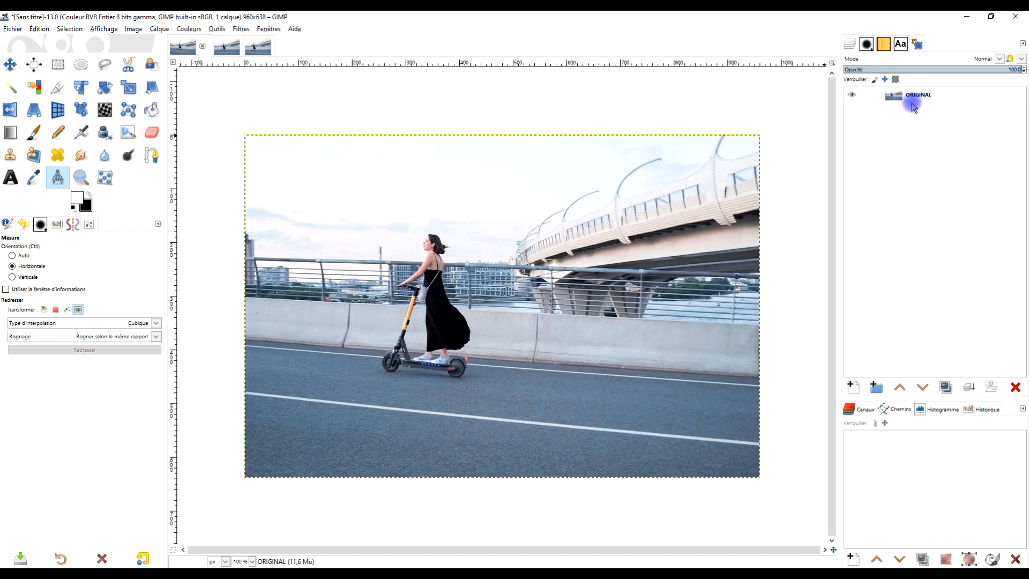
click(256, 50)
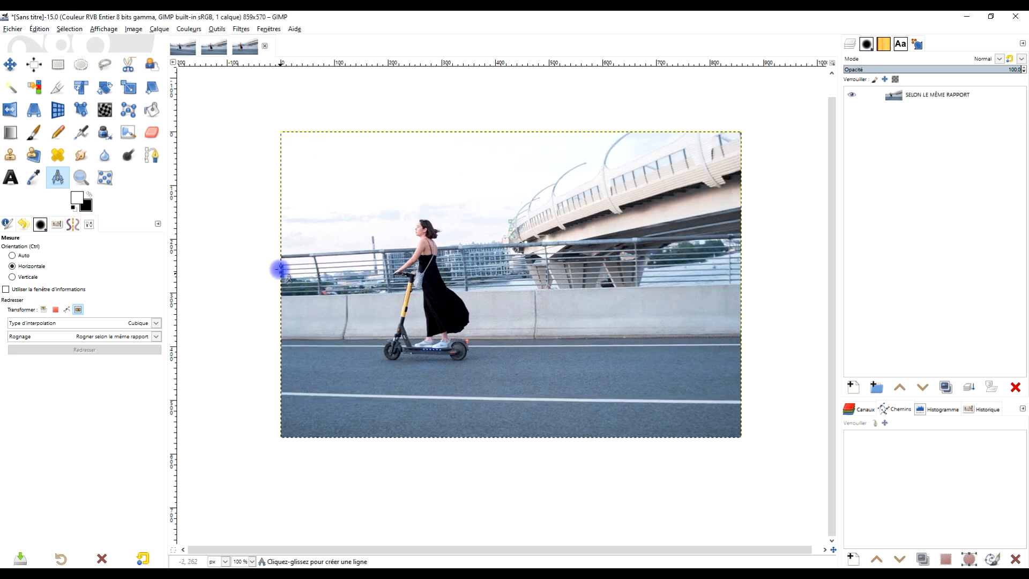
click(213, 50)
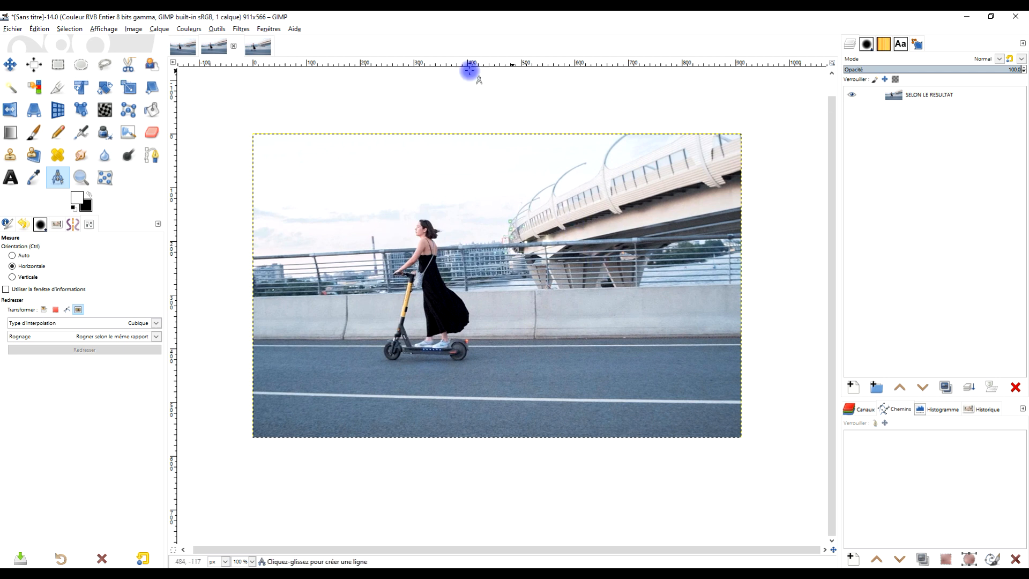
click(258, 47)
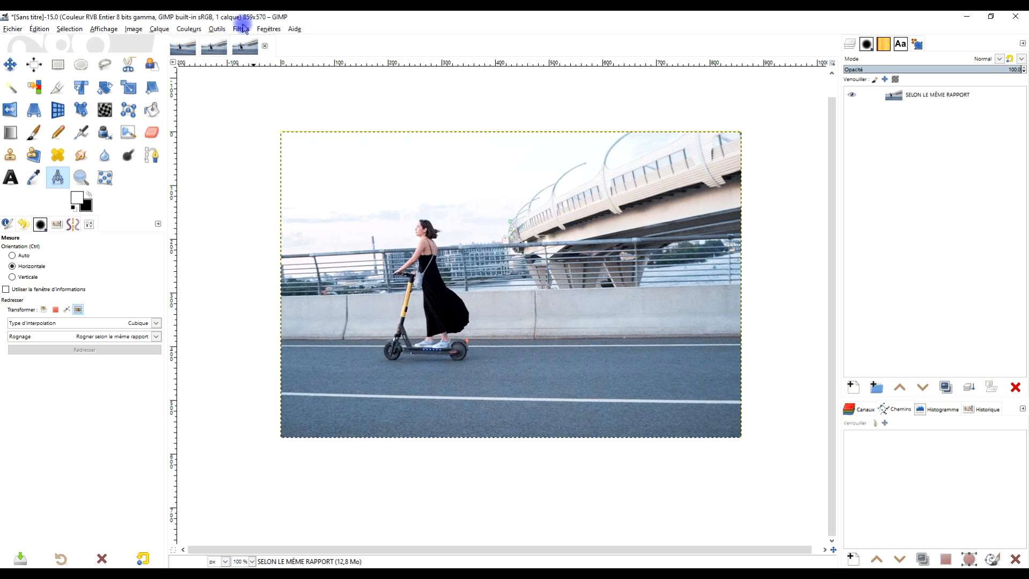
- With the ORIGINAL image displayed, switch to the LibreOffice Writer table, insert a column before largeur and widen the table
click(463, 573)
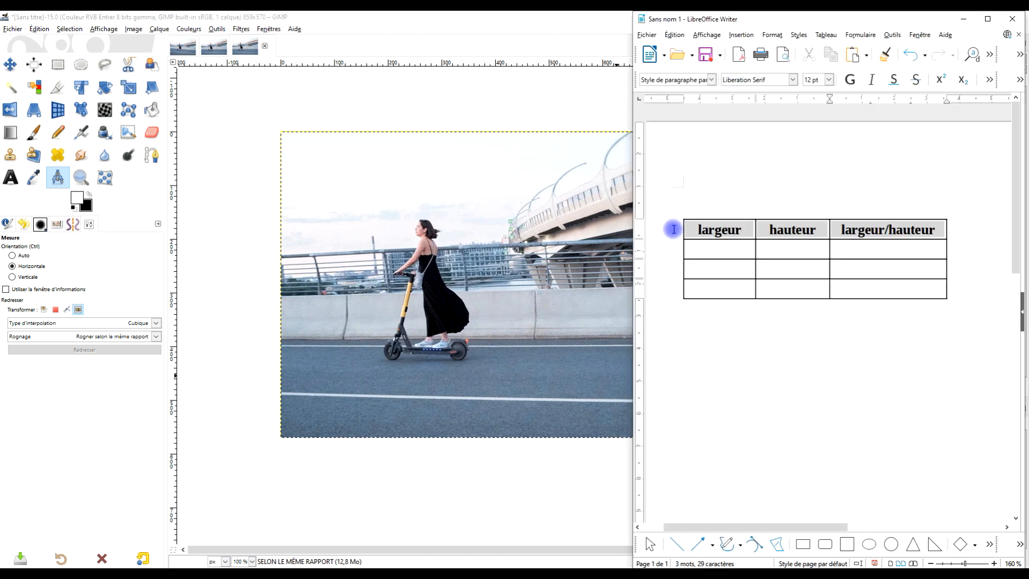
click(176, 48)
click(463, 572)
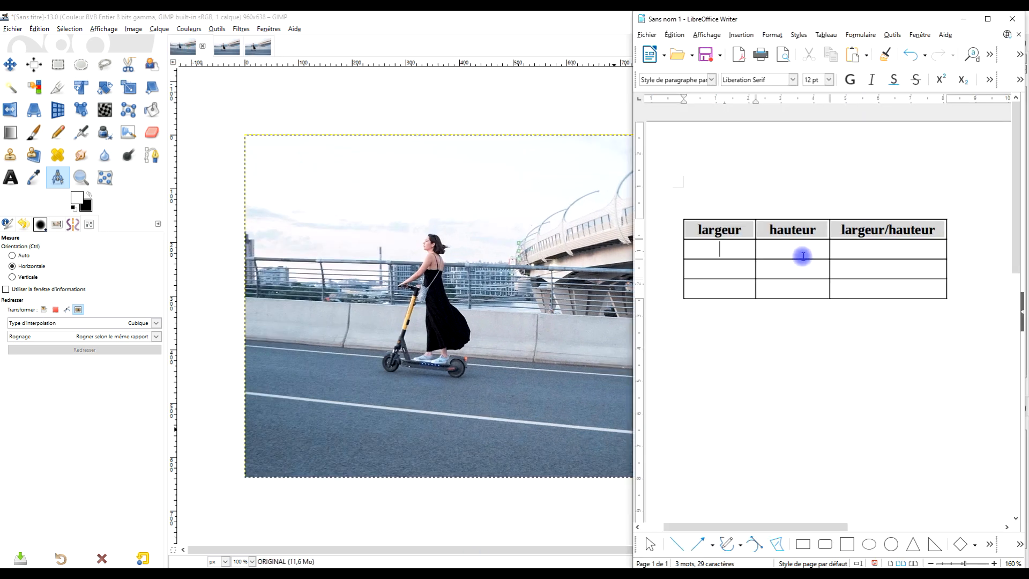
right_click(726, 249)
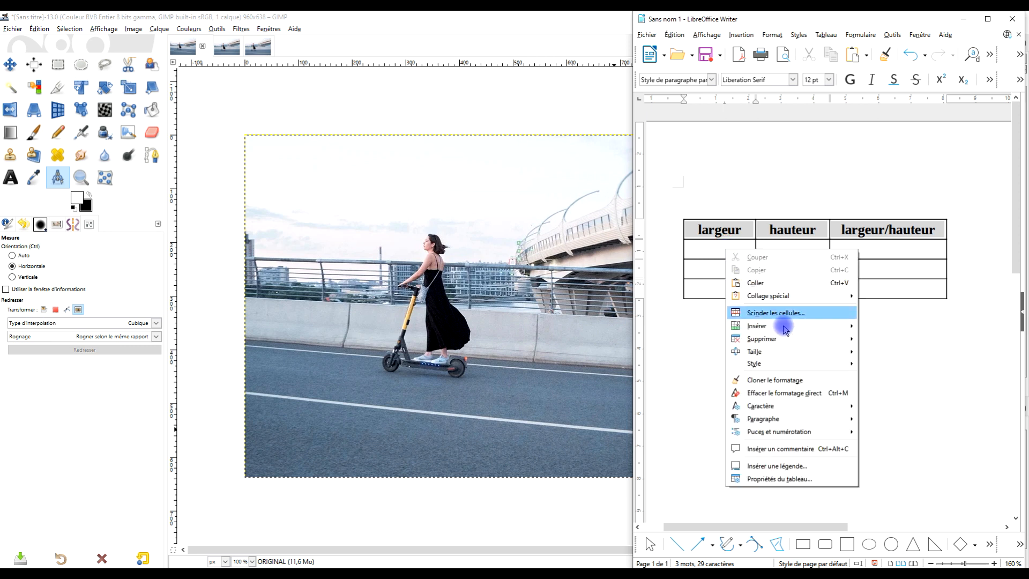
mouse_move(786, 327)
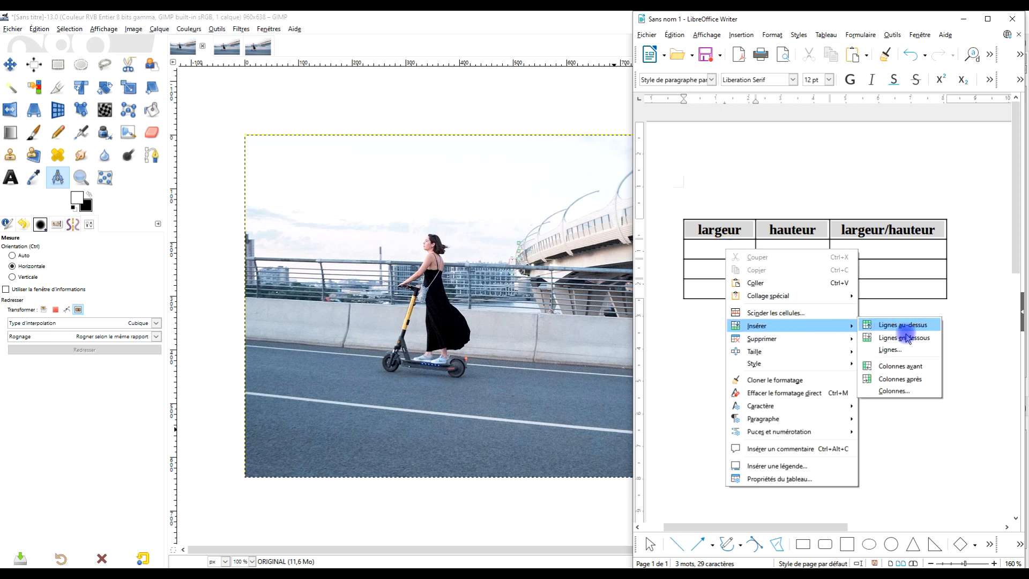
click(903, 366)
drag(947, 246, 982, 245)
- Label the first empty table row original and enter 960 as its largeur and 638 as its hauteur
click(715, 248)
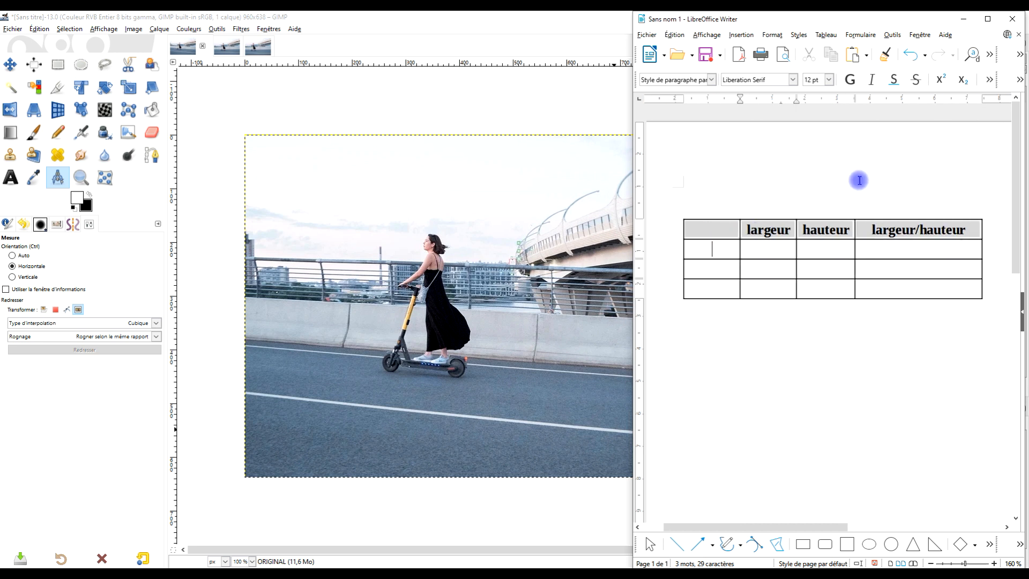
key(Caps_Lock)
text(O)
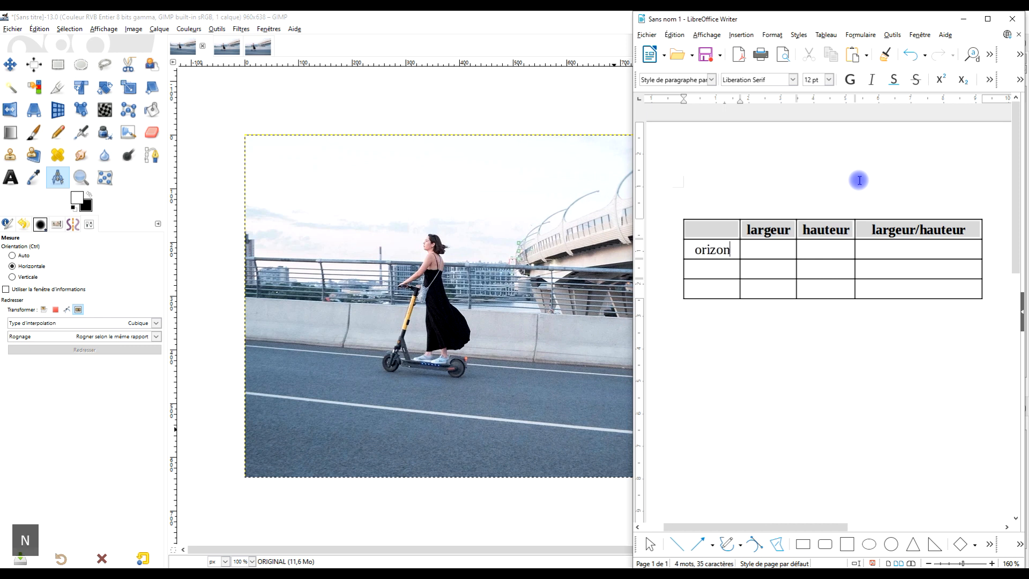
key(BackSpace)
key(BackSpace)
key(BackSpace)
text(igi)
key(Right)
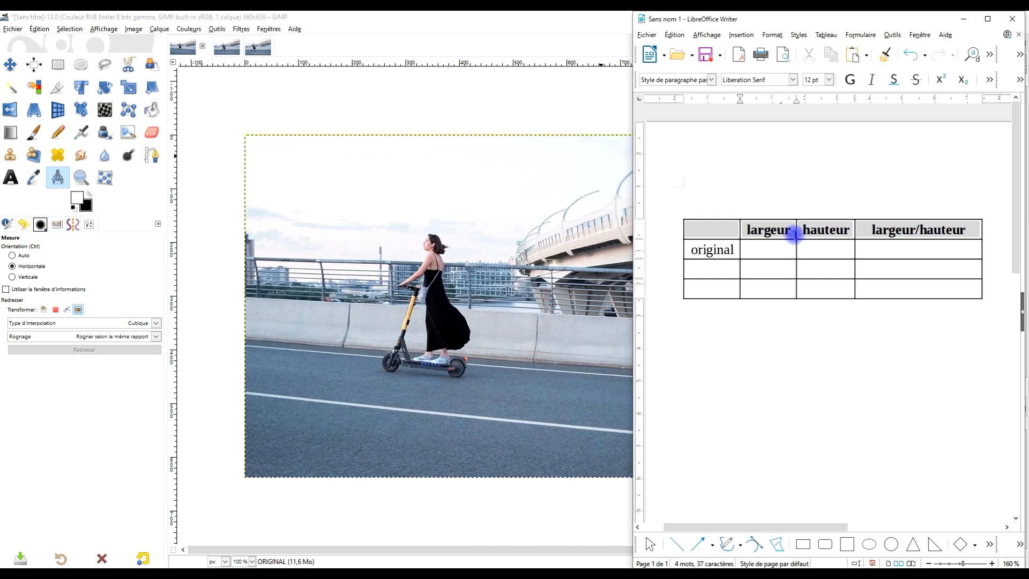
text(960)
key(Right)
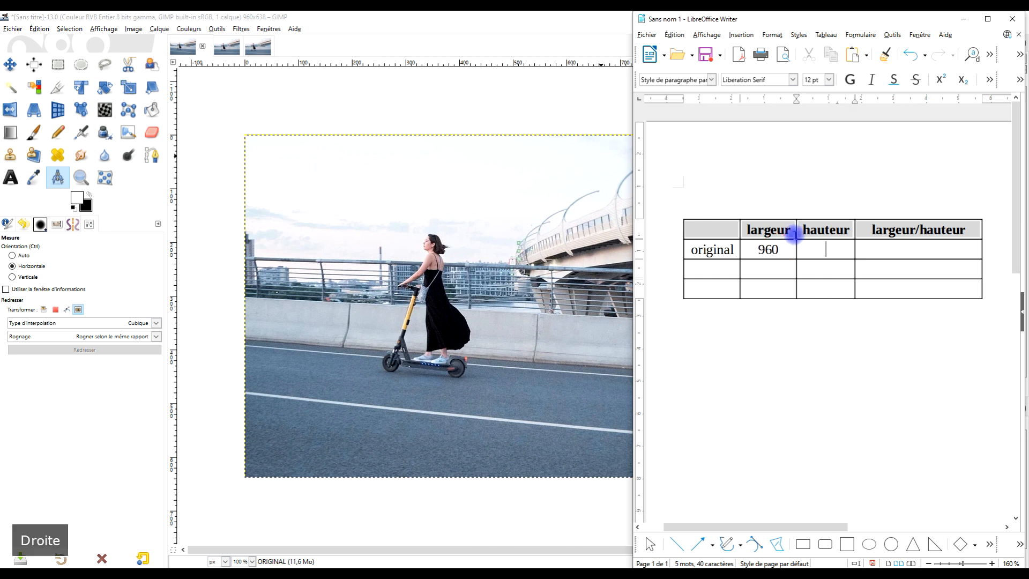
text(63)
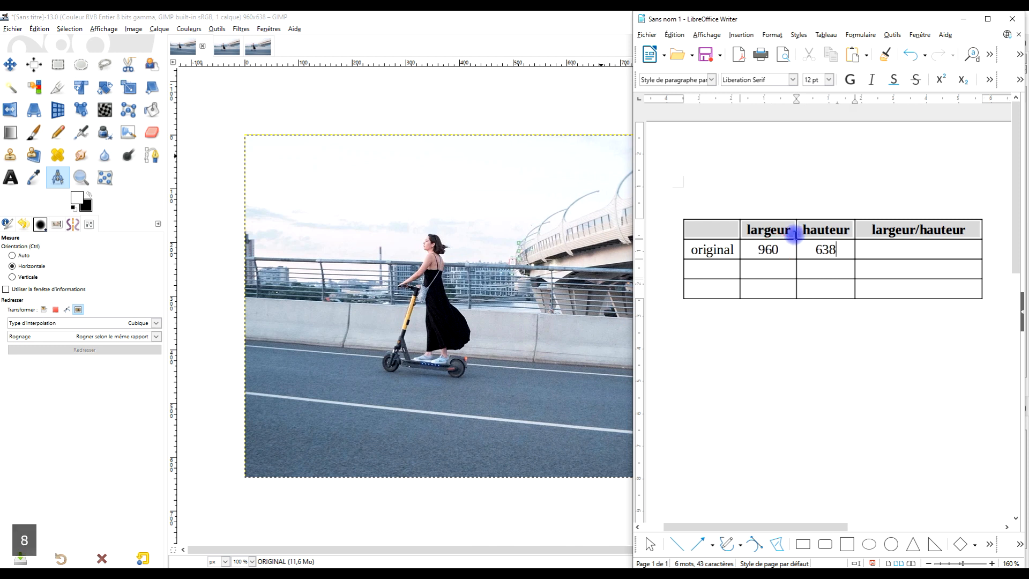
text(8)
- Calculate the original row's largeur/hauteur ratio with the formula =<B2>/<C2>
key(Right)
text(=)
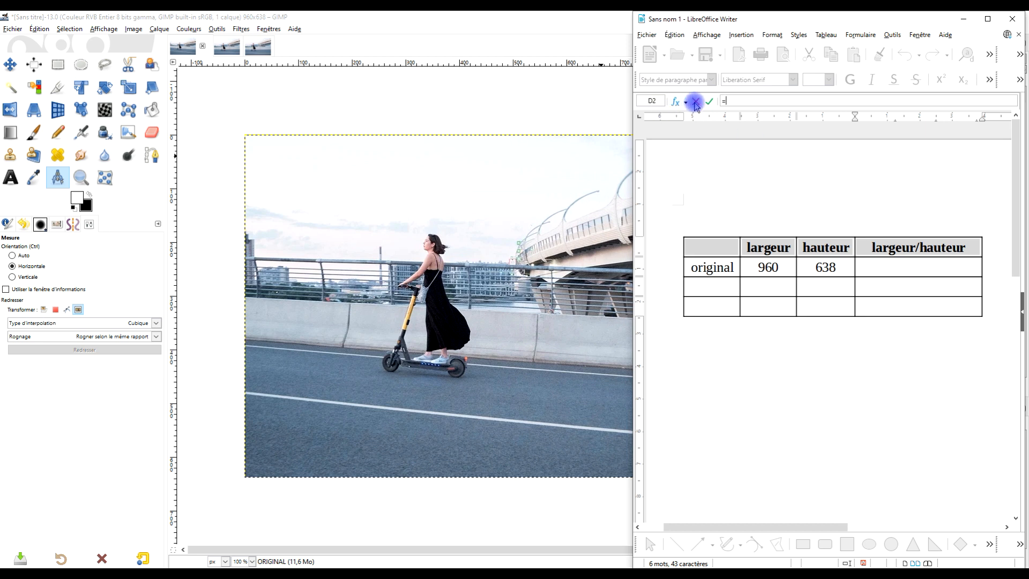
click(752, 267)
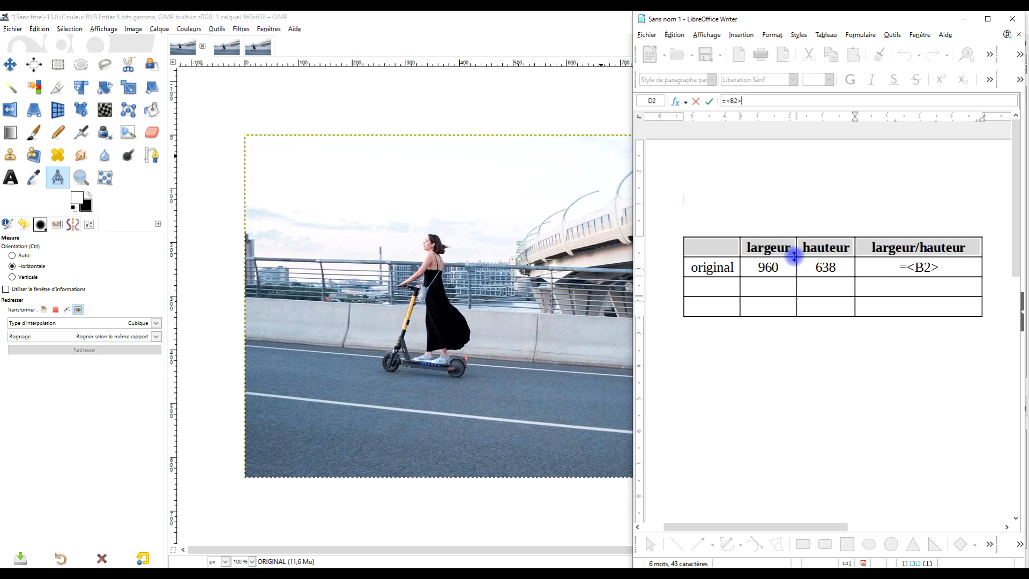
text(/)
click(825, 268)
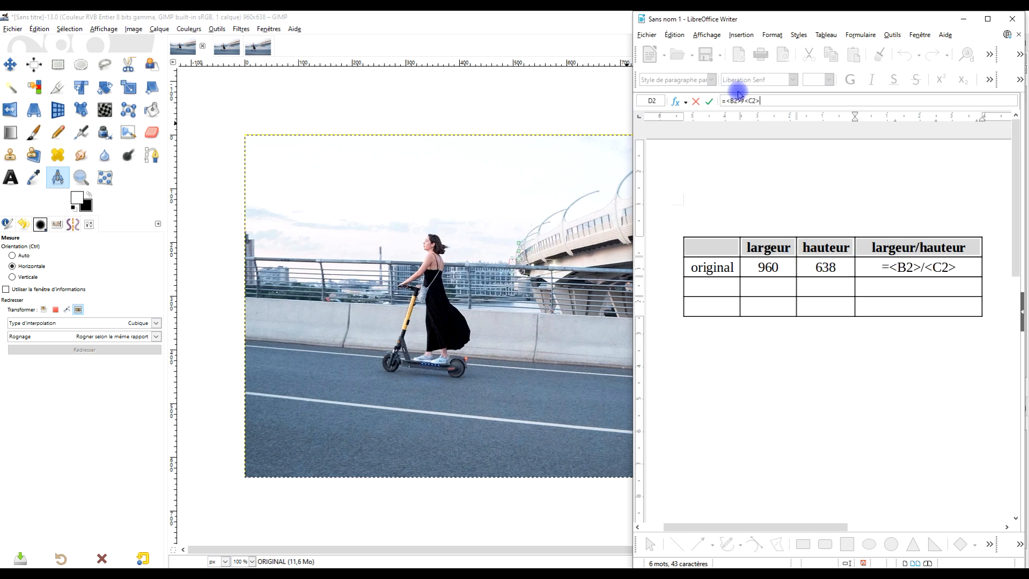
key(Return)
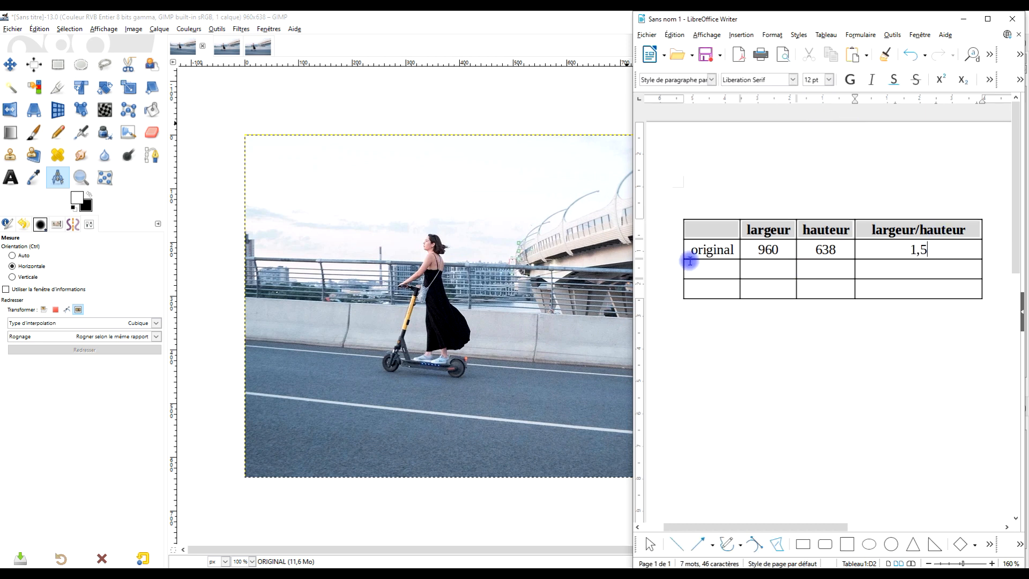
- Display the SELON LE RESULTAT image, return to the Writer table and label the row below original as résultat
click(228, 49)
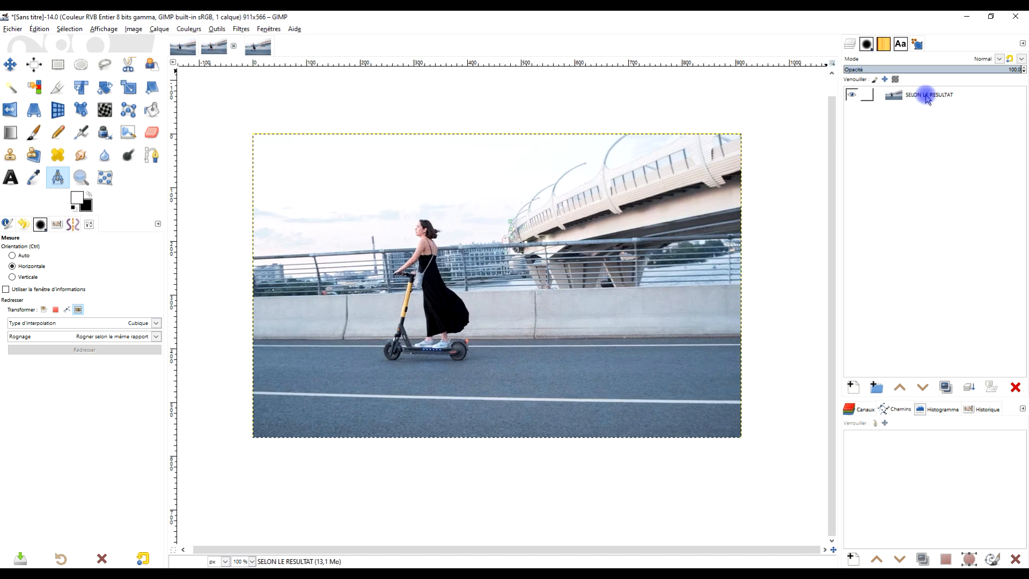
click(468, 573)
click(708, 270)
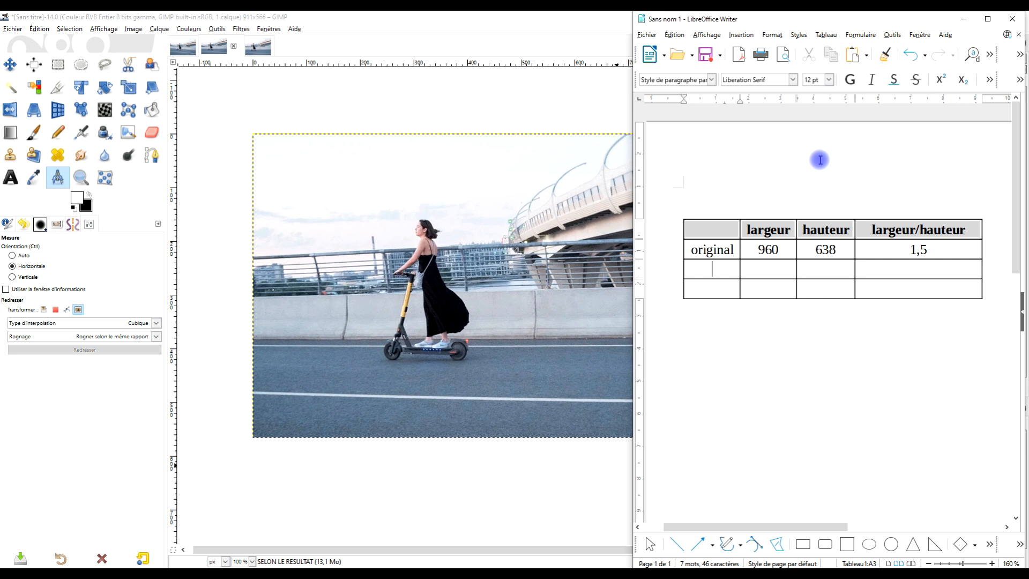
text(résul)
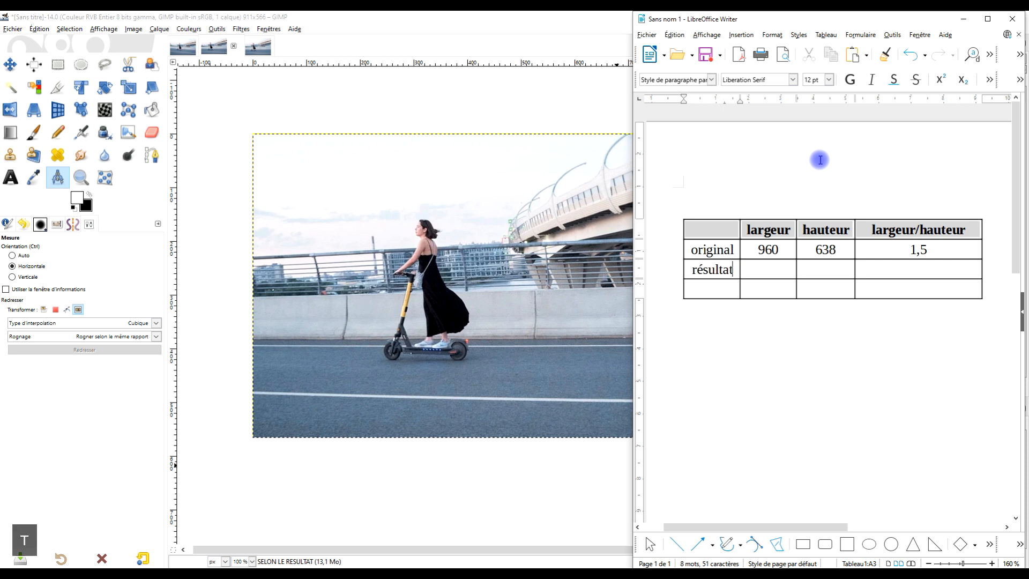
text(tat)
- Enter 911 as the largeur and 566 as the hauteur in the résultat row
click(753, 268)
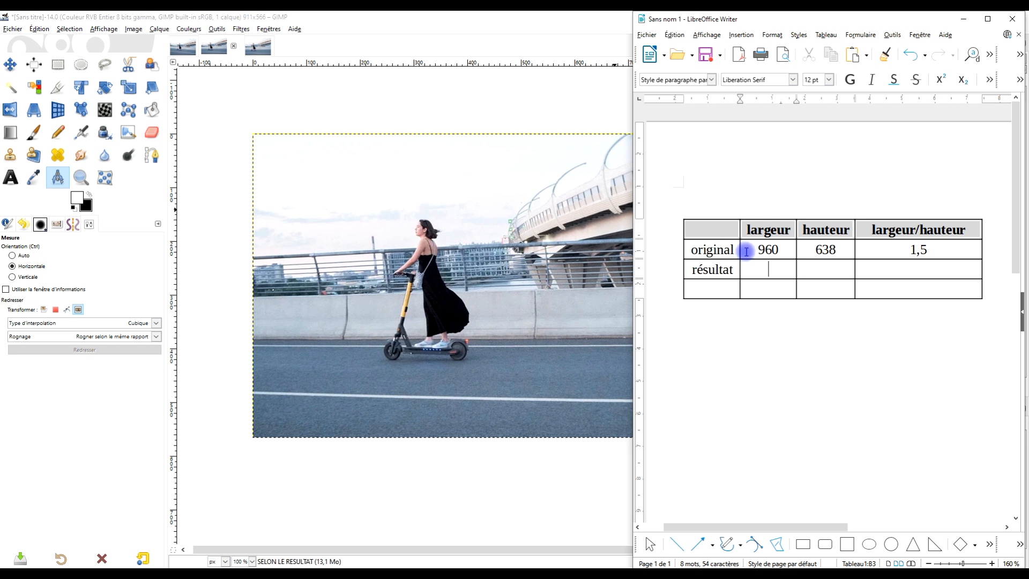
text(9)
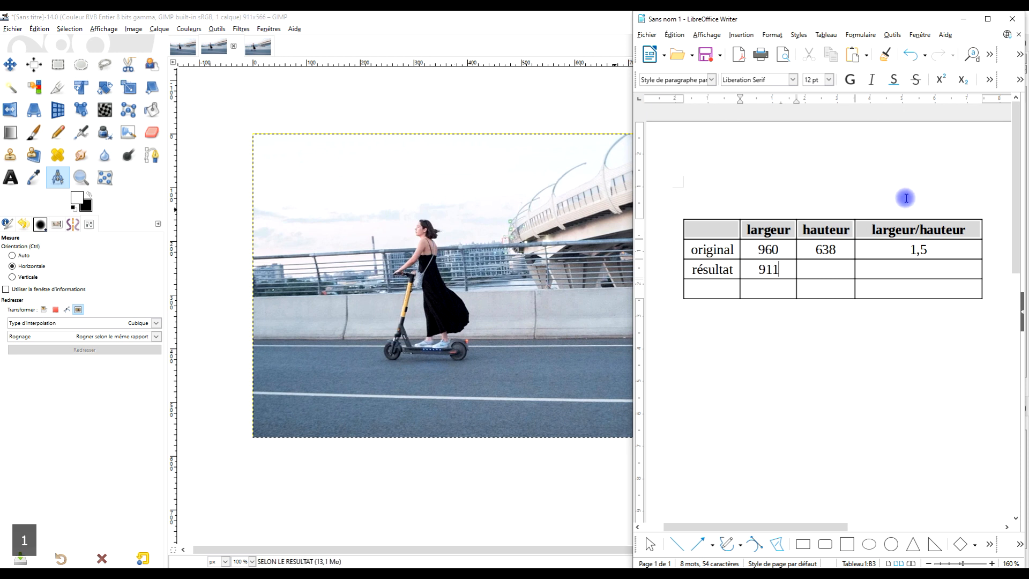
text(11)
key(Right)
text(56)
- Calculate the résultat row's largeur/hauteur ratio with the formula =<B3>/<C3>
key(Right)
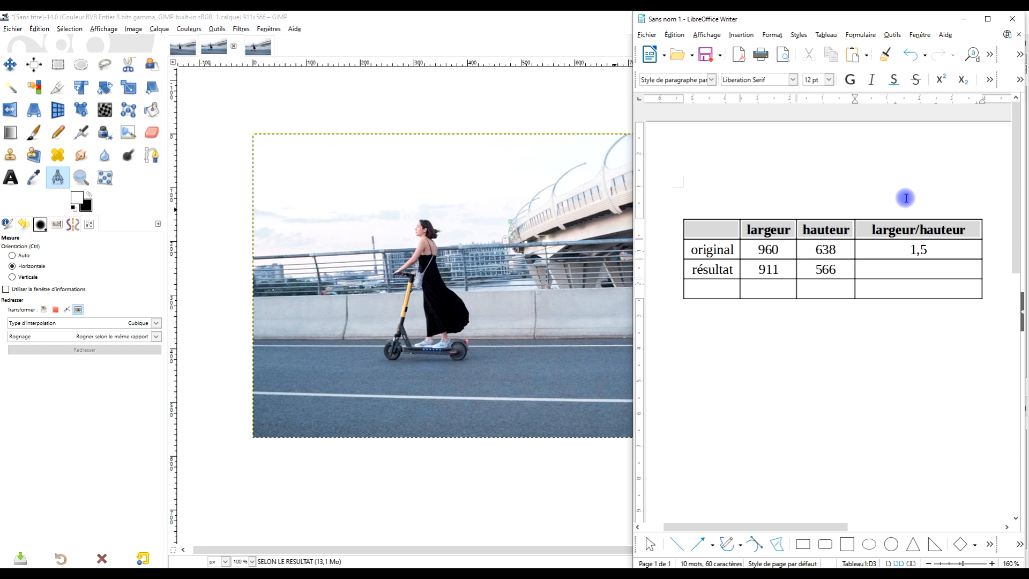
text(=)
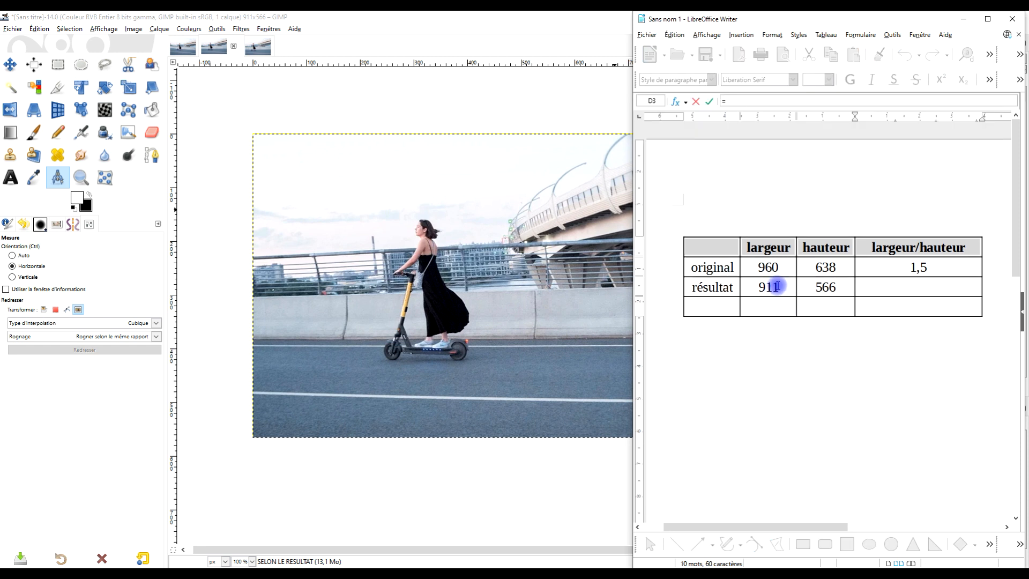
click(777, 287)
text(/)
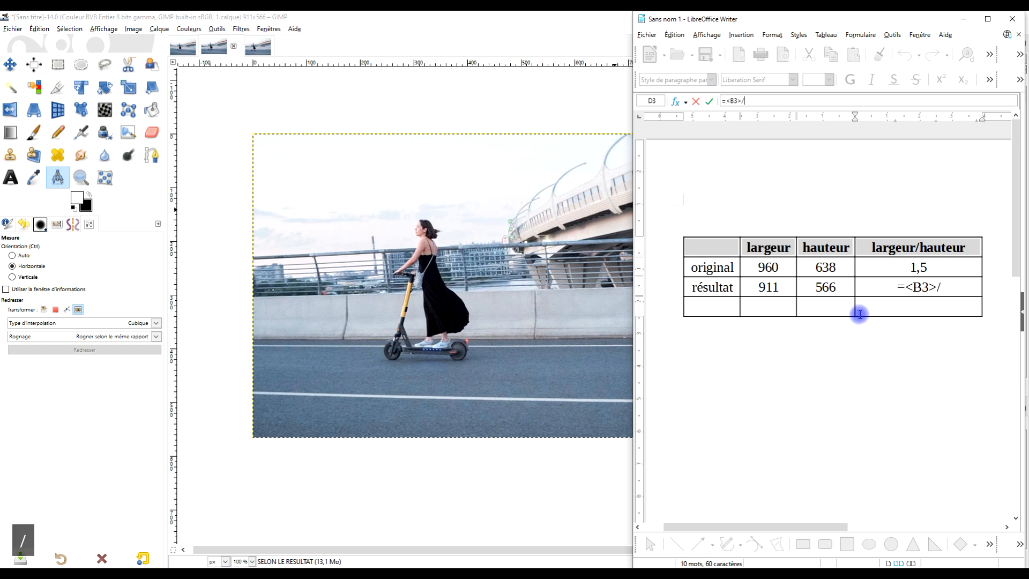
click(817, 286)
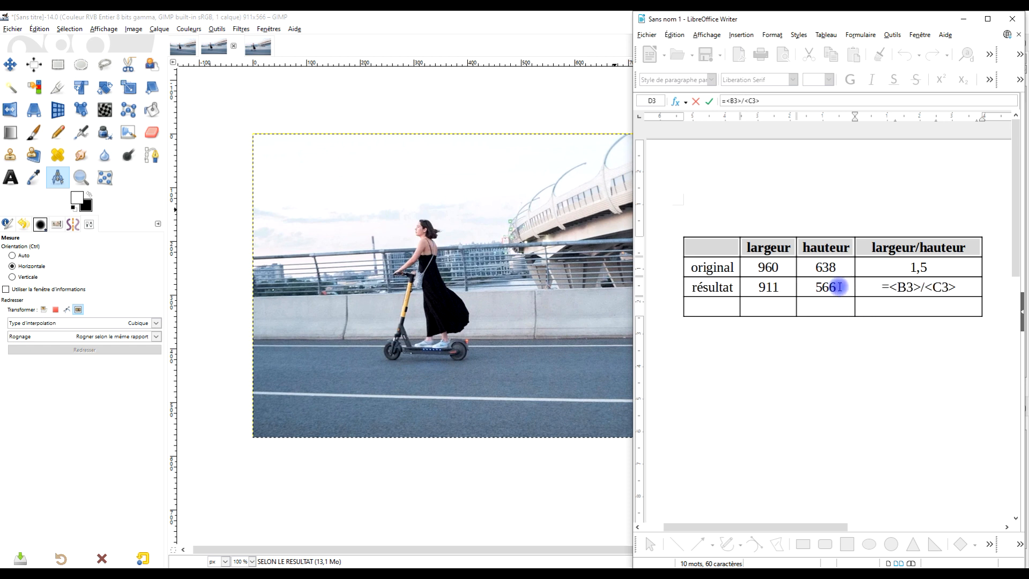
key(Return)
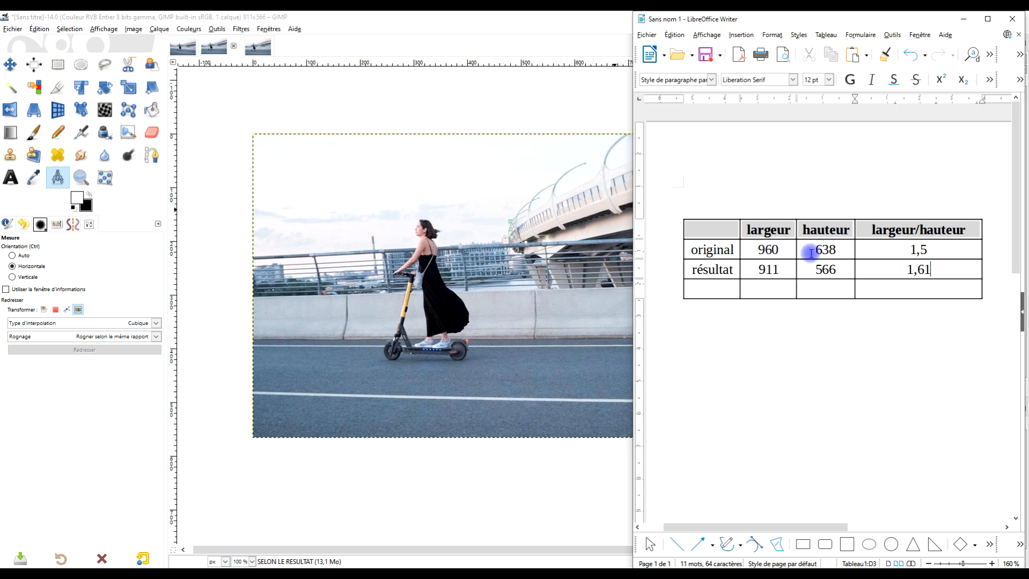
- Label the last table row rapport and title the first column rognage
click(712, 289)
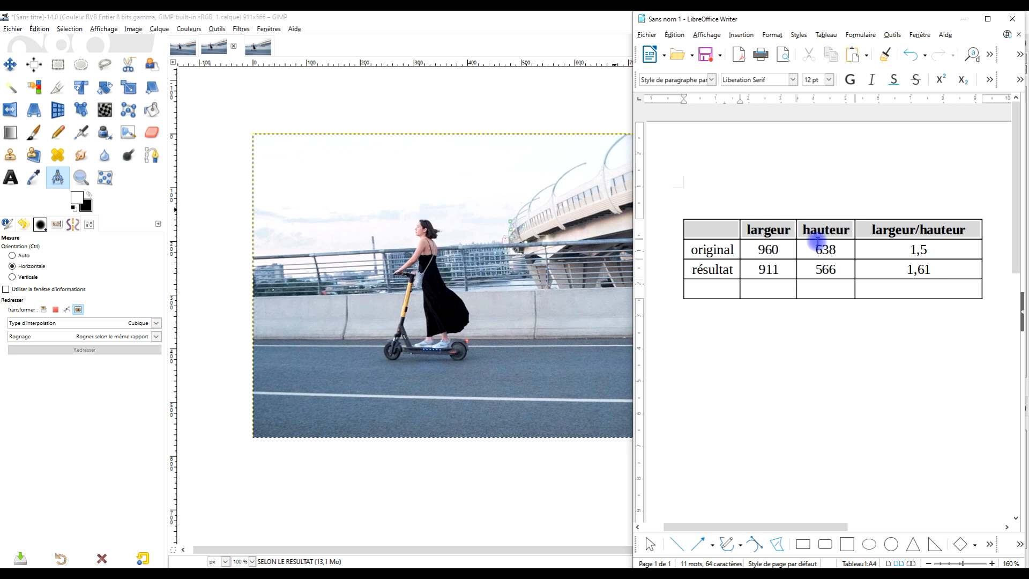
text(ra)
key(Up)
key(Up)
key(Up)
key(Down)
text(rognage)
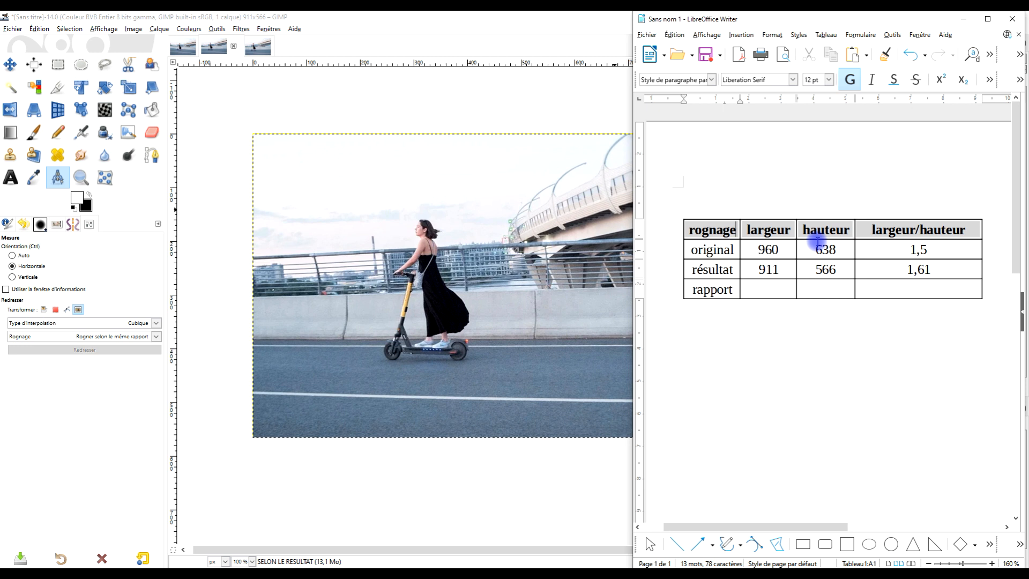
- Display the SELON LE MÊME RAPPORT image and enter 859 as largeur and 570 as hauteur in the table's rapport row
click(774, 289)
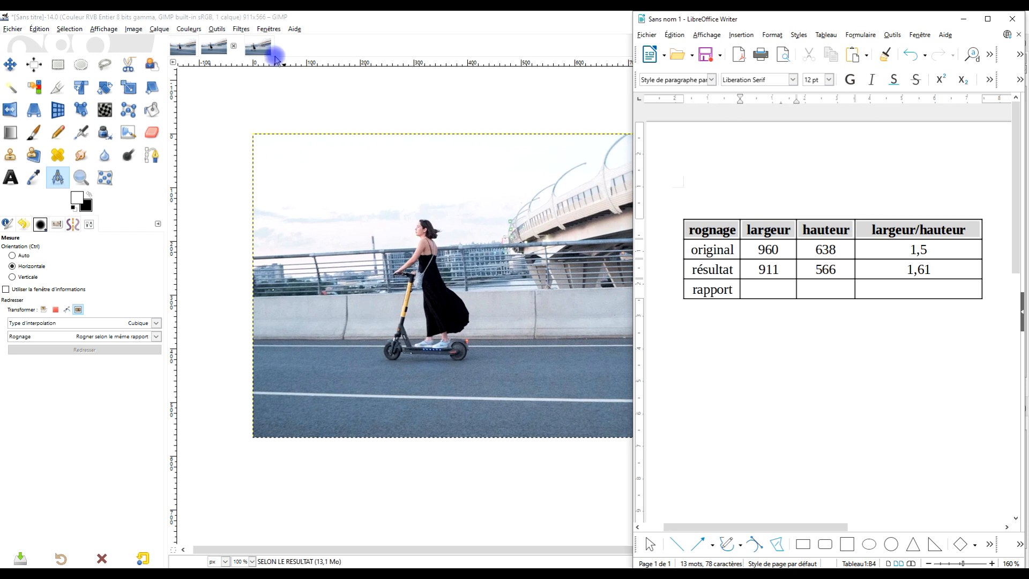
click(257, 51)
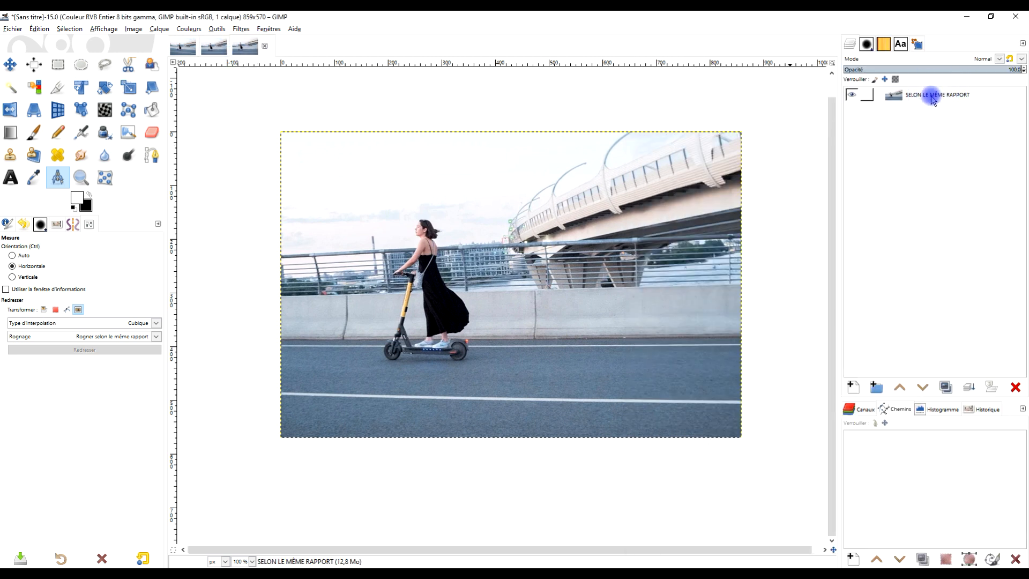
key(alt+Tab)
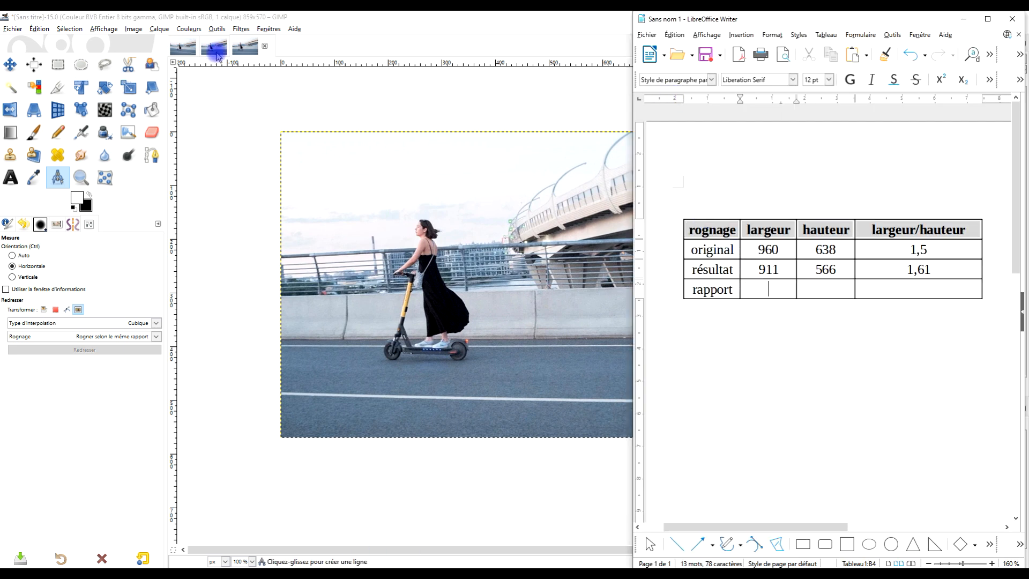
click(766, 291)
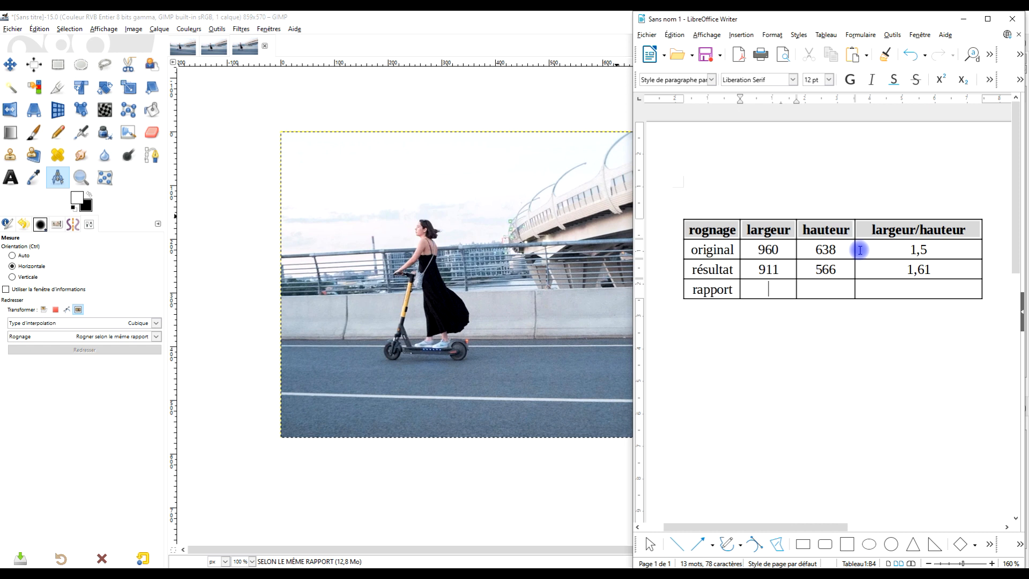
text(859)
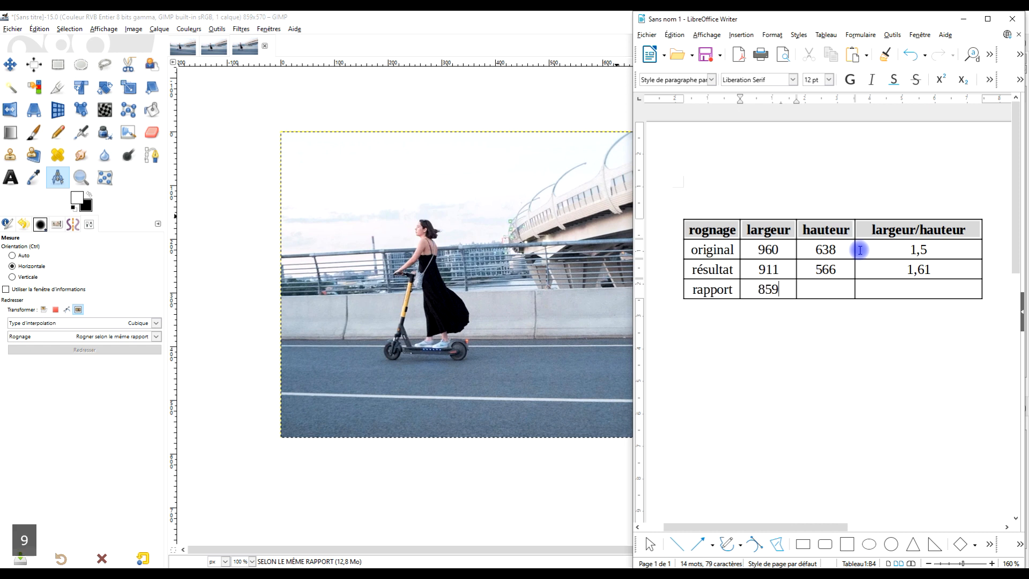
key(Right)
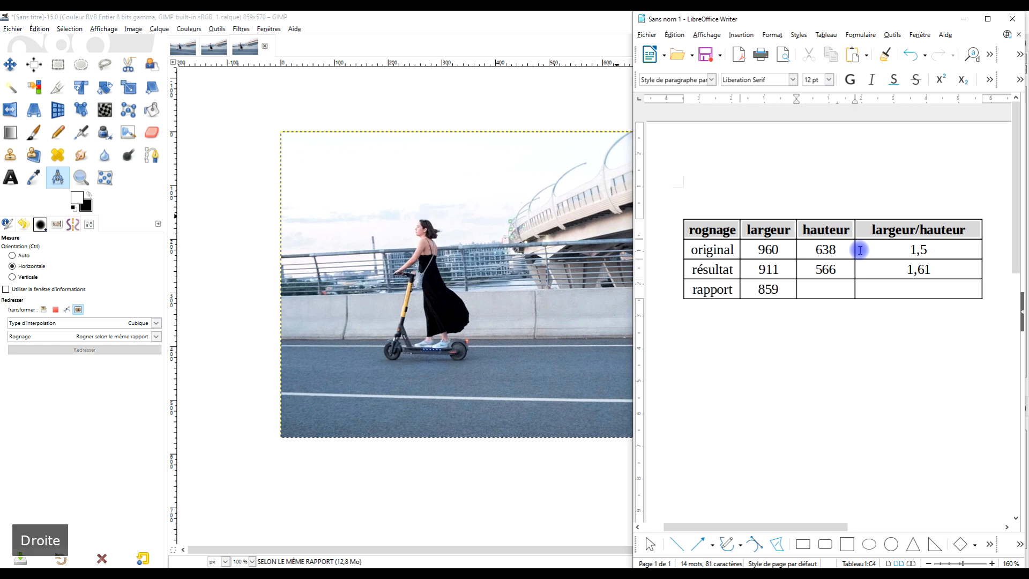
text(570)
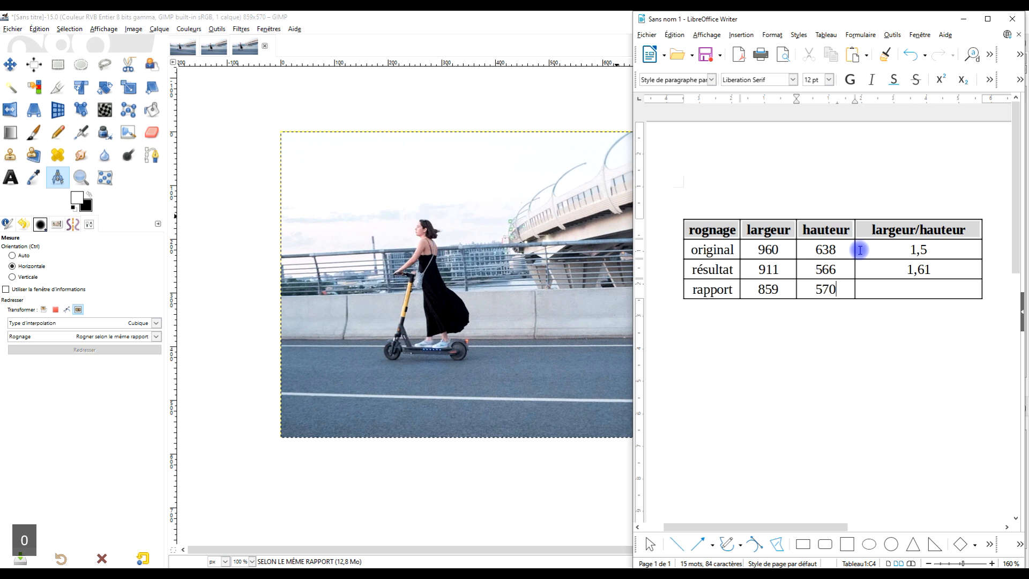
- Calculate the rapport row's largeur/hauteur ratio with the formula =<B4>/<C4>
key(Right)
key(F2)
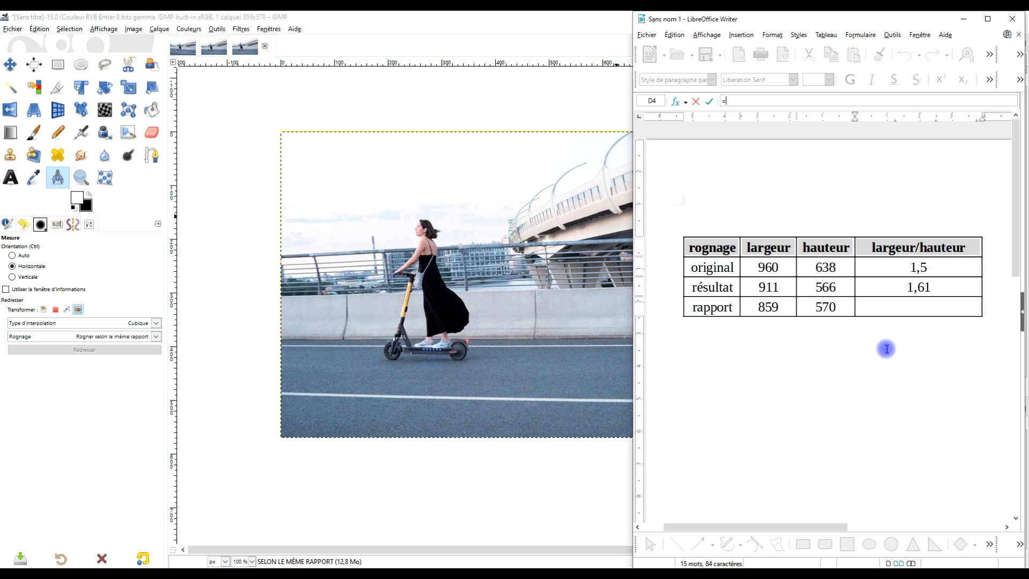
click(756, 310)
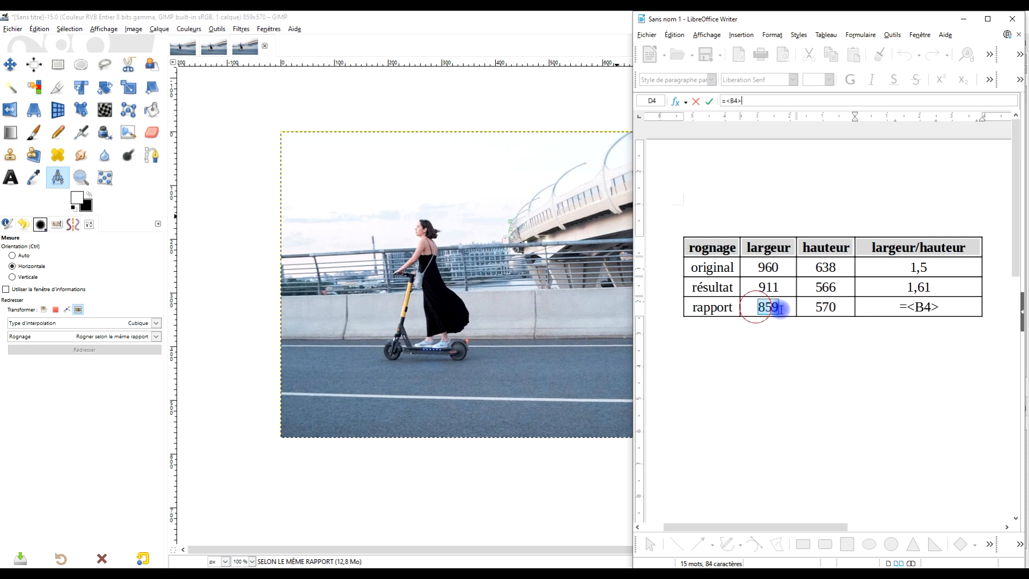
text(/)
click(831, 307)
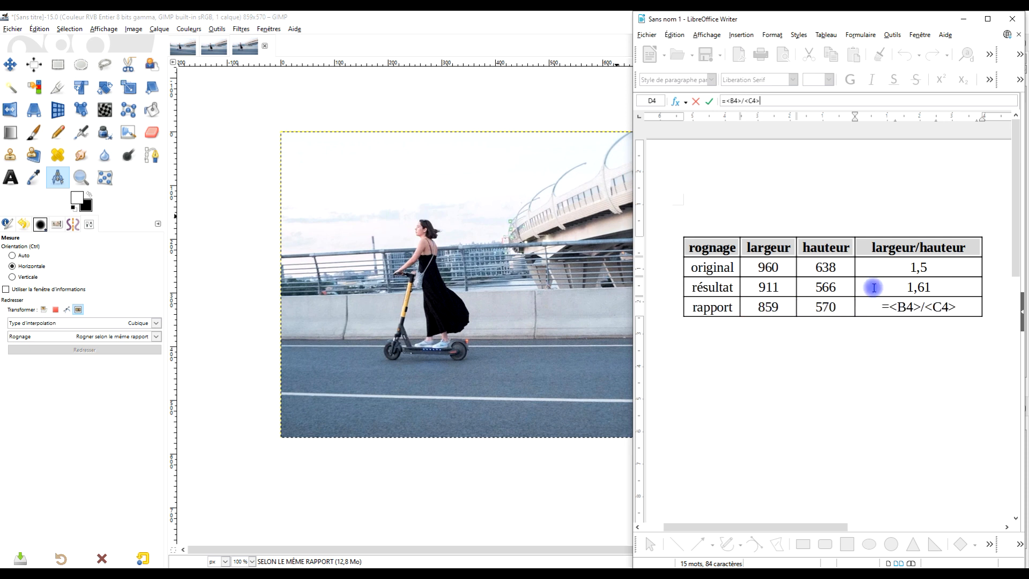
key(Return)
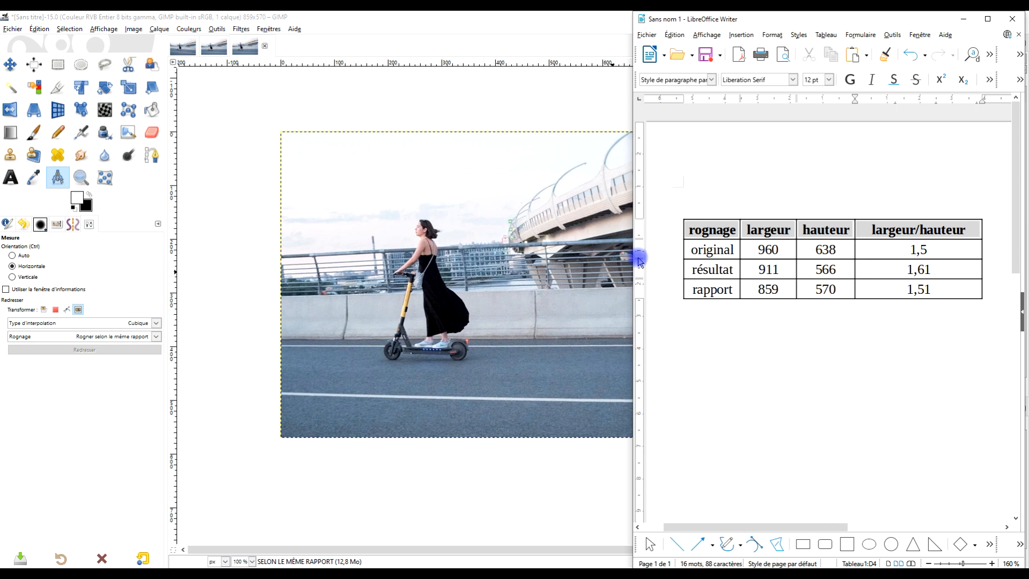
- Return to the ORIGINAL image in GIMP and set the Measure tool to transform the layer with clipping Rogner selon le même rapport
click(964, 20)
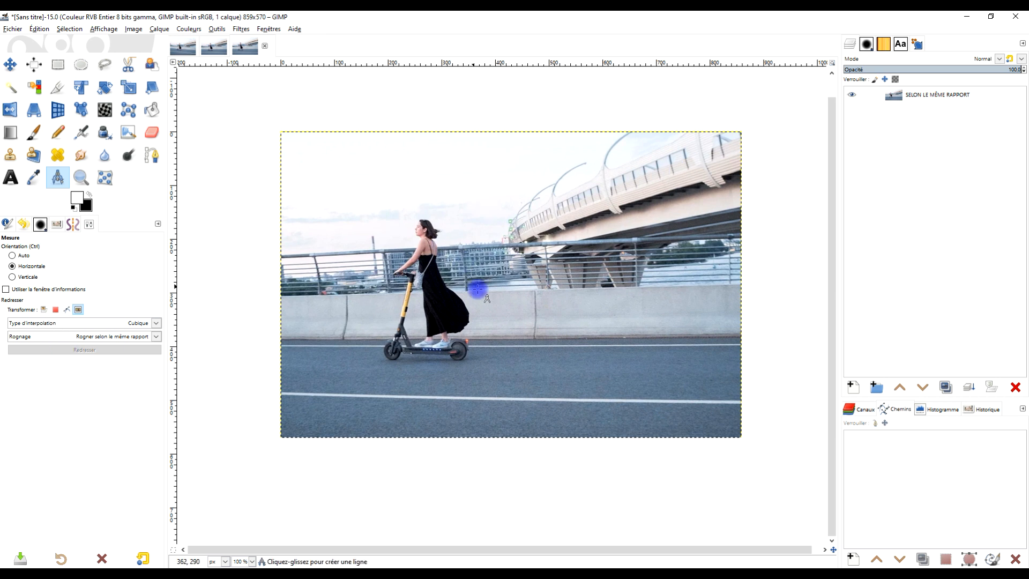
click(187, 47)
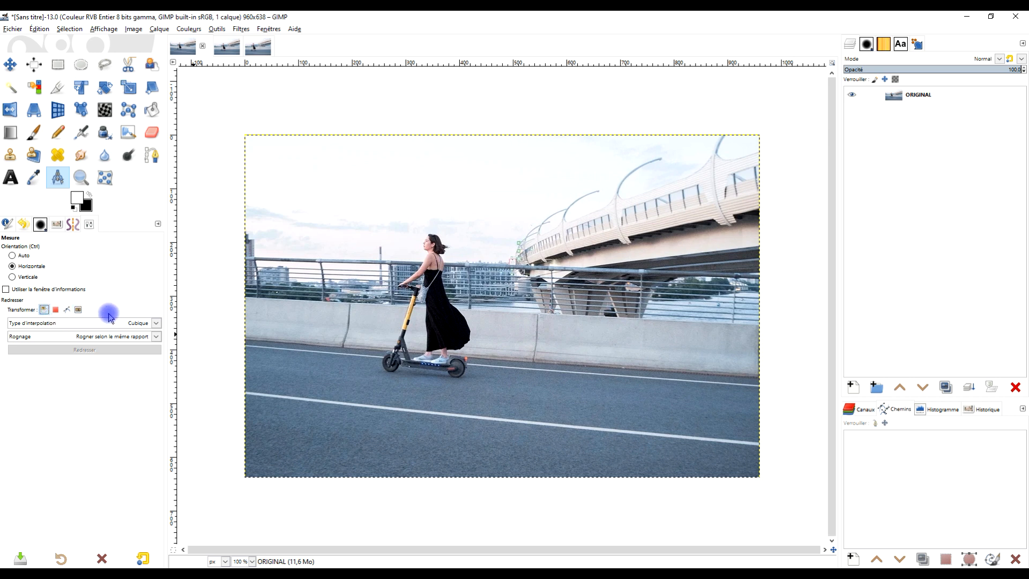
click(85, 336)
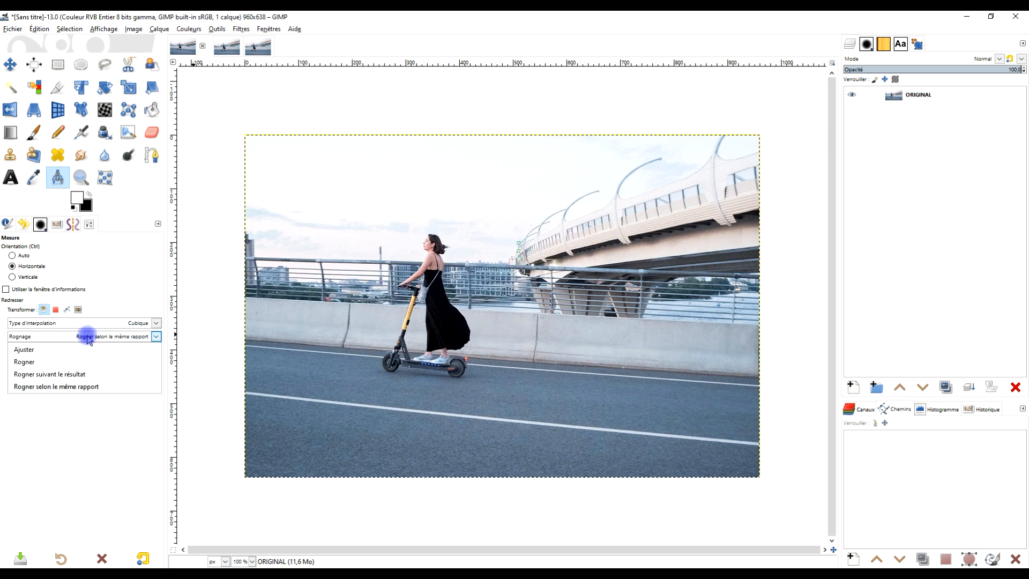
click(88, 387)
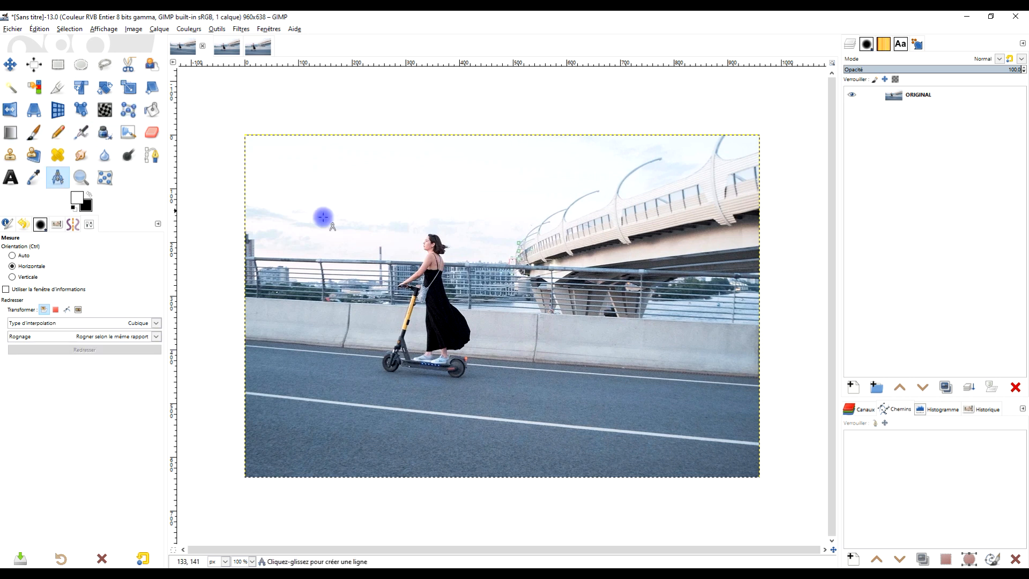
- Measure a line about 956 px long along the foot of the concrete barrier and straighten the ORIGINAL layer with it
click(989, 92)
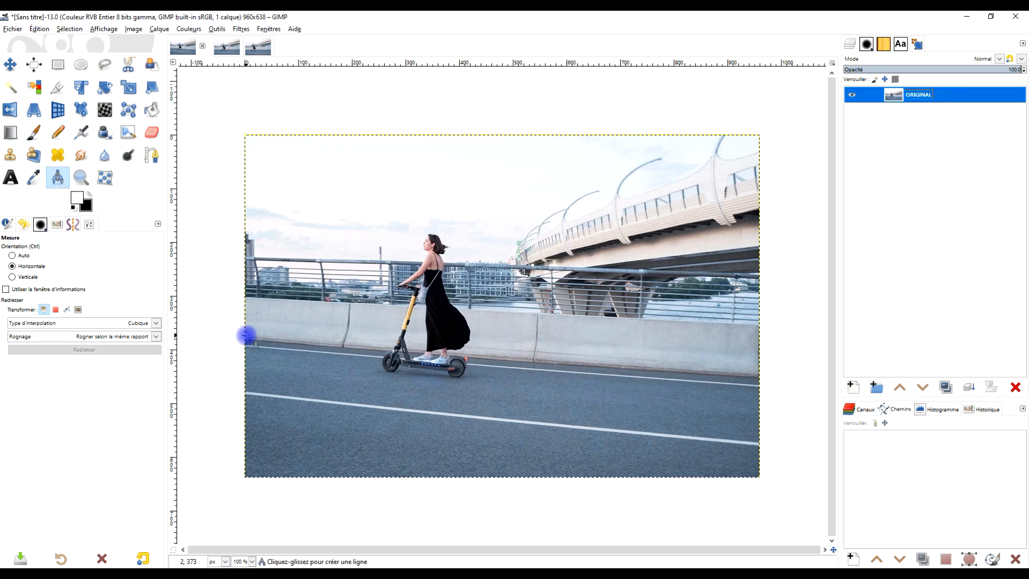
drag(246, 337, 759, 375)
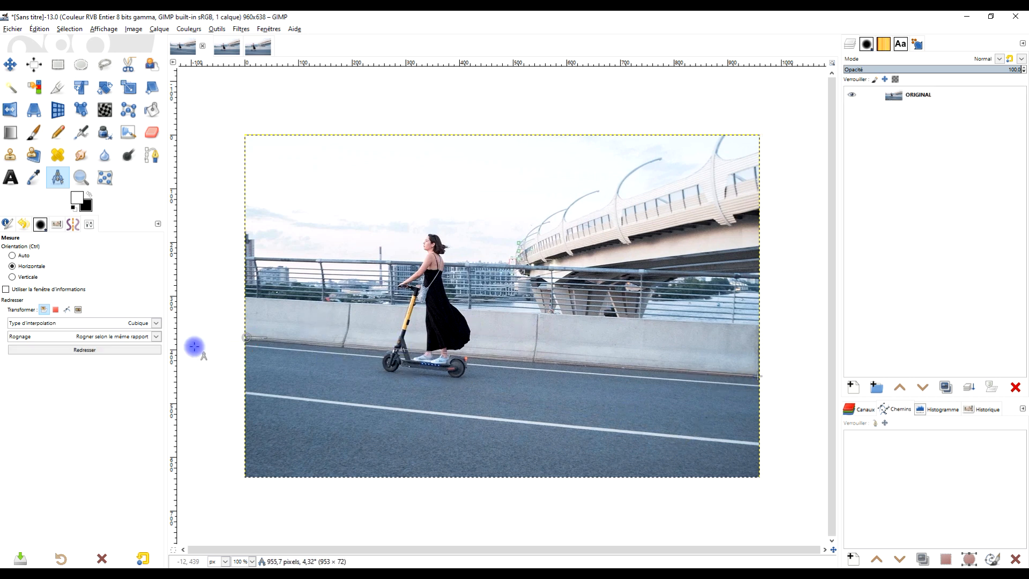
click(78, 351)
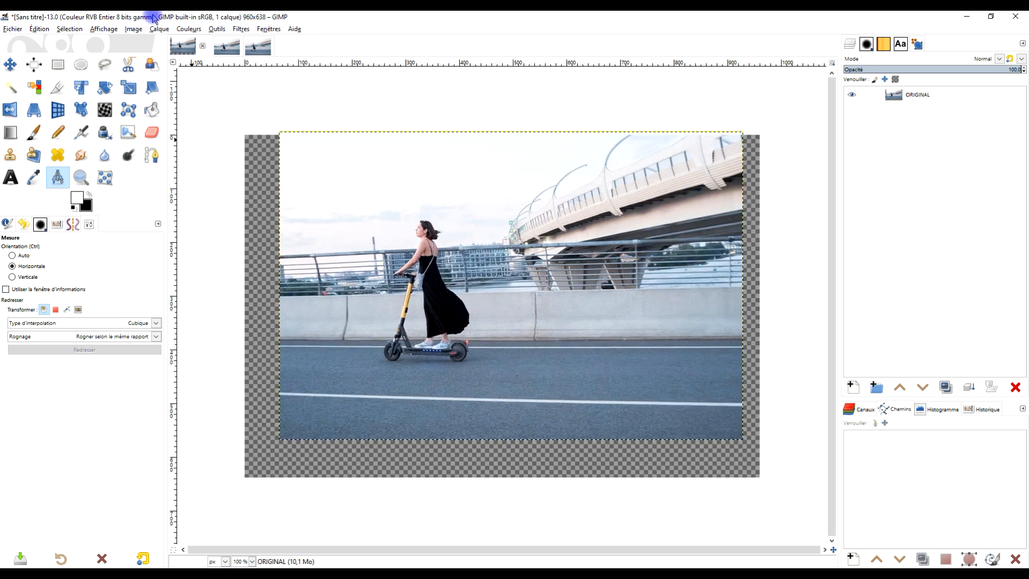
- Fit the canvas to the straightened layer and undo both the canvas resize and the straightening
click(133, 29)
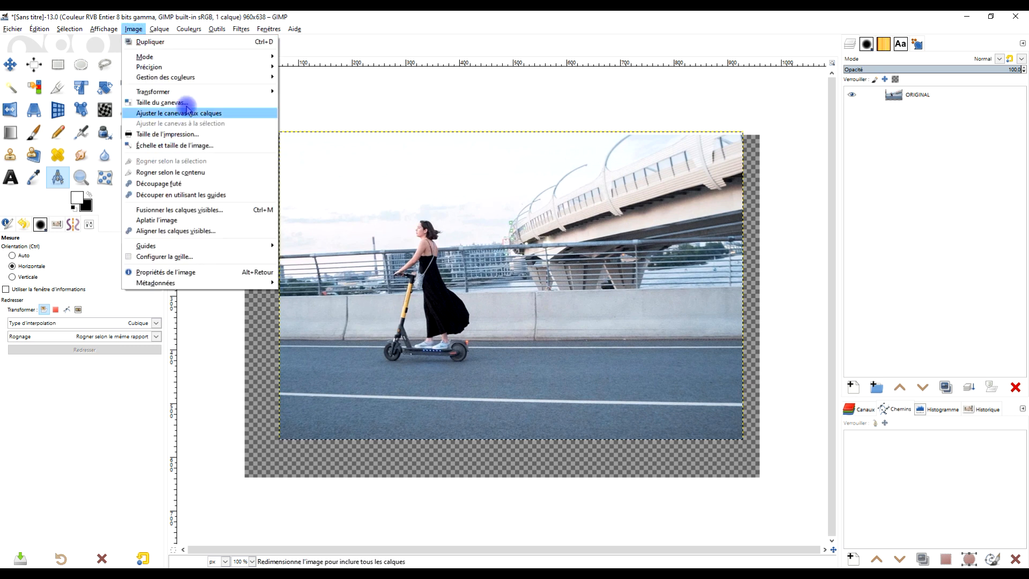
click(182, 115)
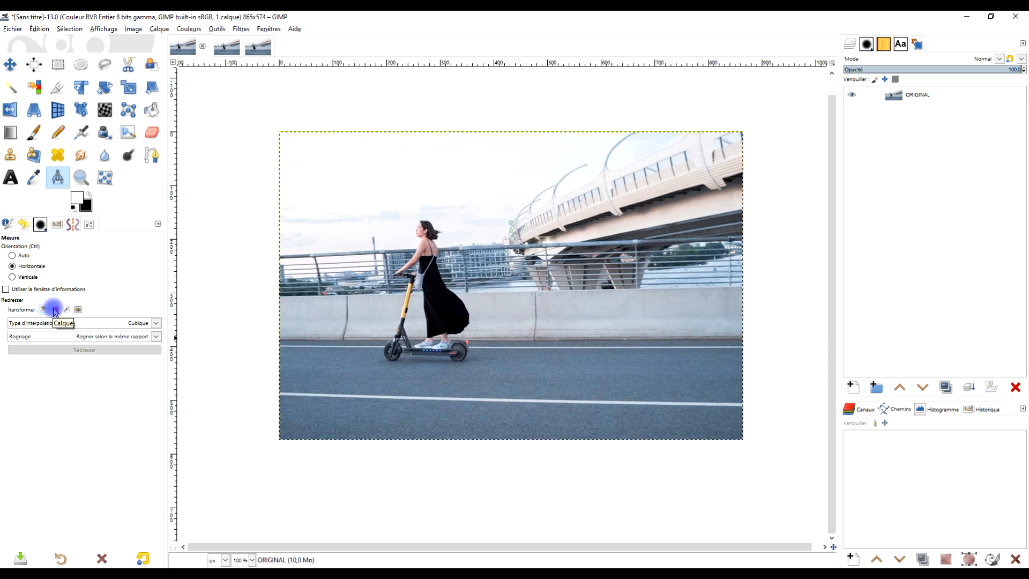
key(ctrl+z)
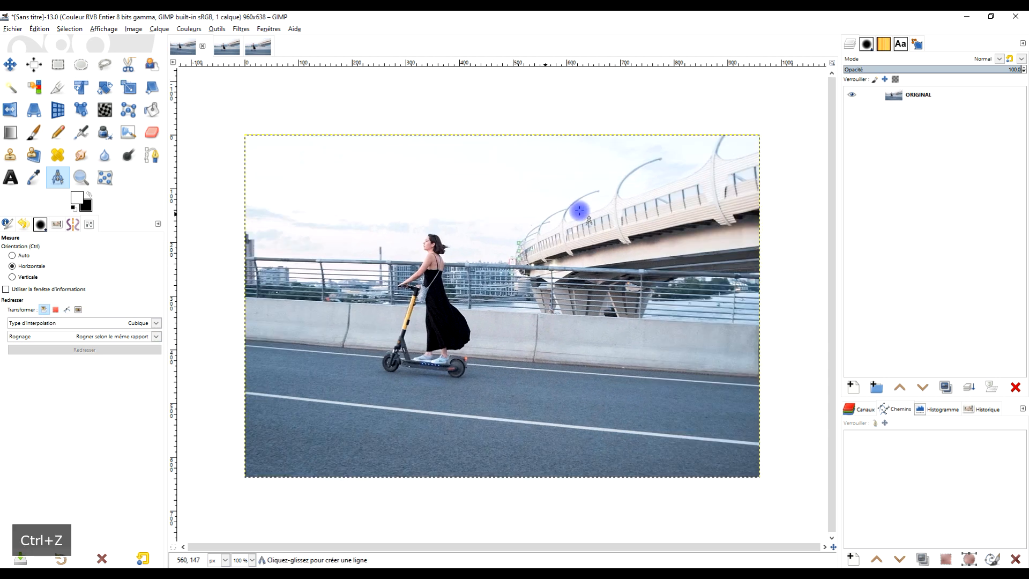